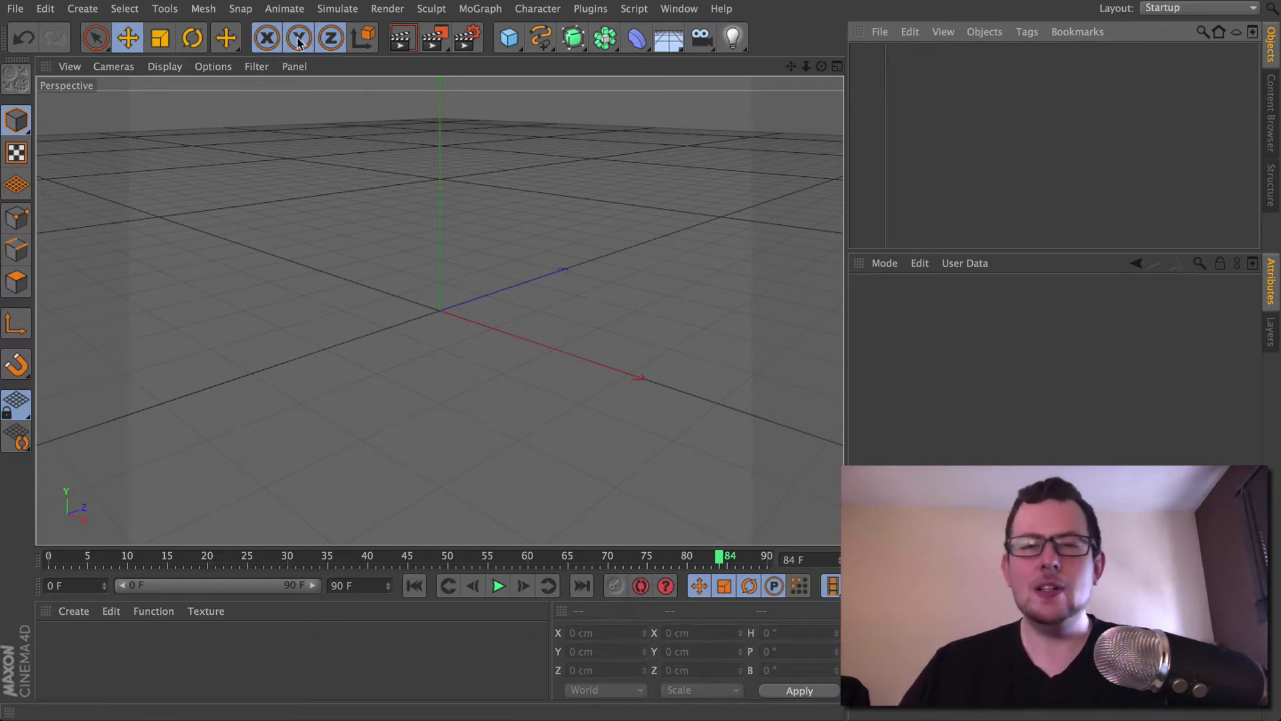
Browse the MoGraph tools and dismiss the list without adding anything.
{"action": "left_click", "coordinate": [482, 11]}
{"action": "mouse_move", "coordinate": [491, 37]}
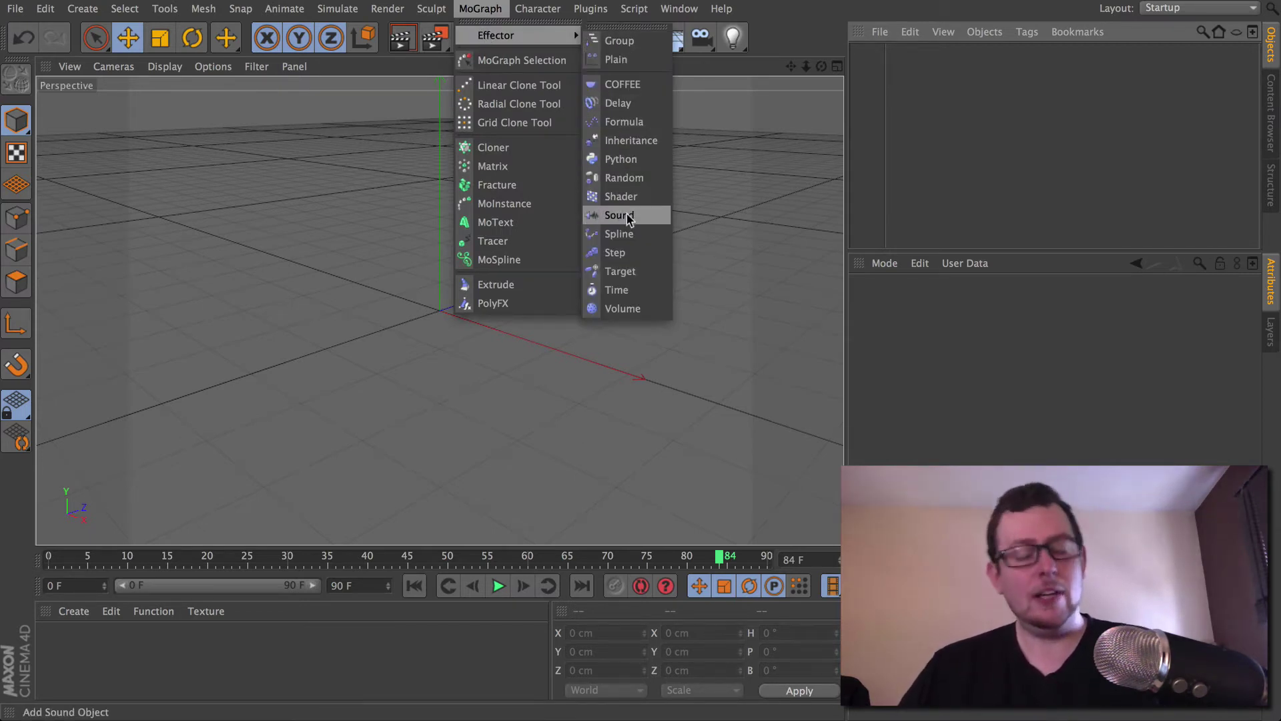
{"action": "left_click", "coordinate": [704, 189]}
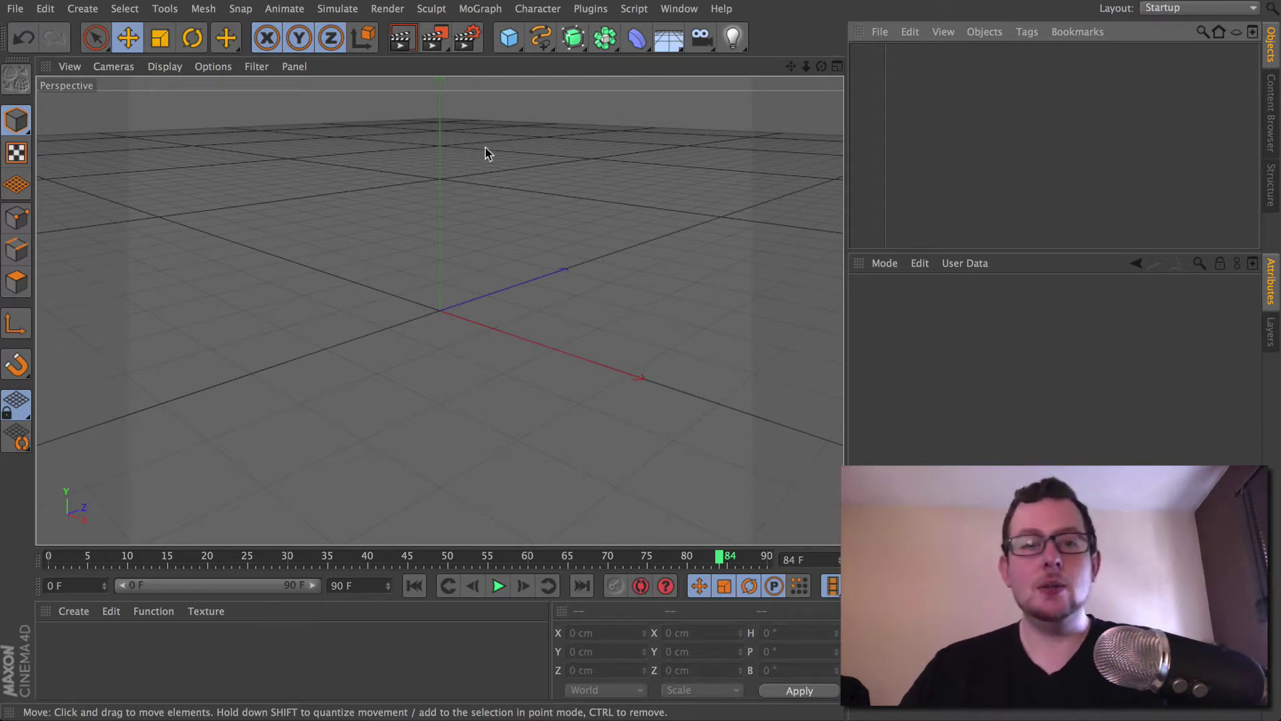
Add a Null object from the basic objects palette.
{"action": "left_click", "coordinate": [510, 39]}
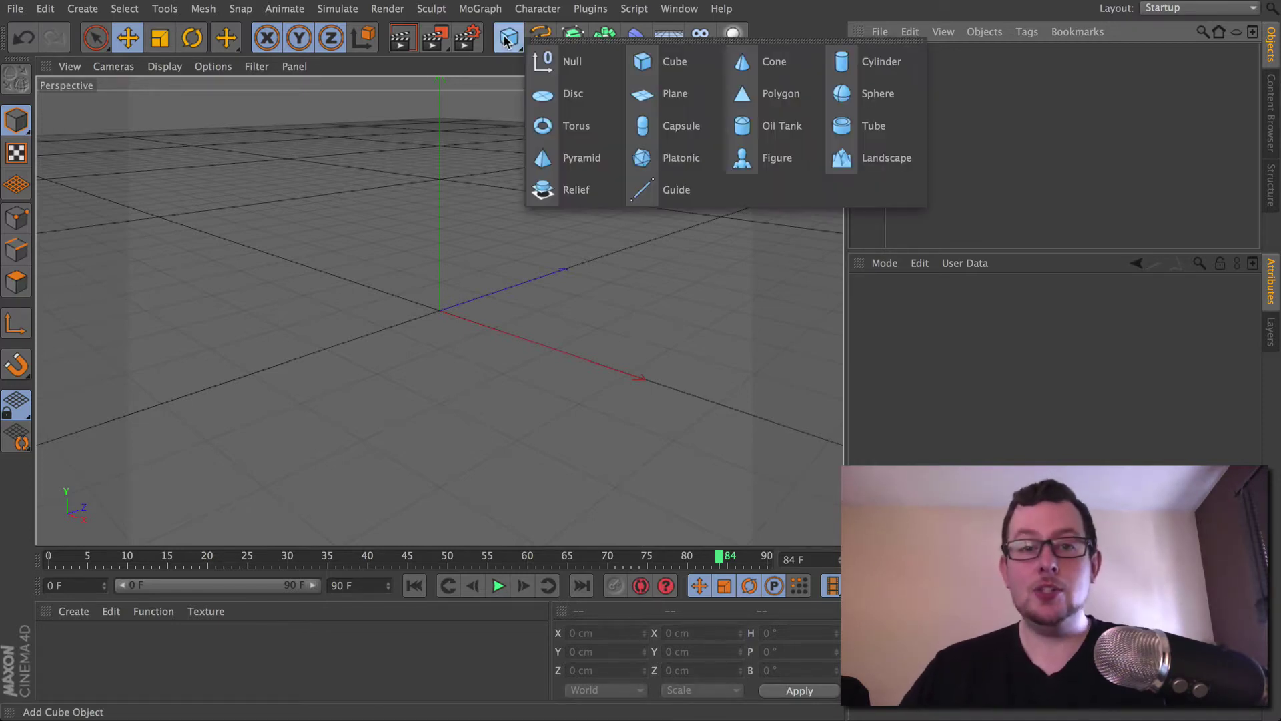
{"action": "left_click", "coordinate": [595, 60]}
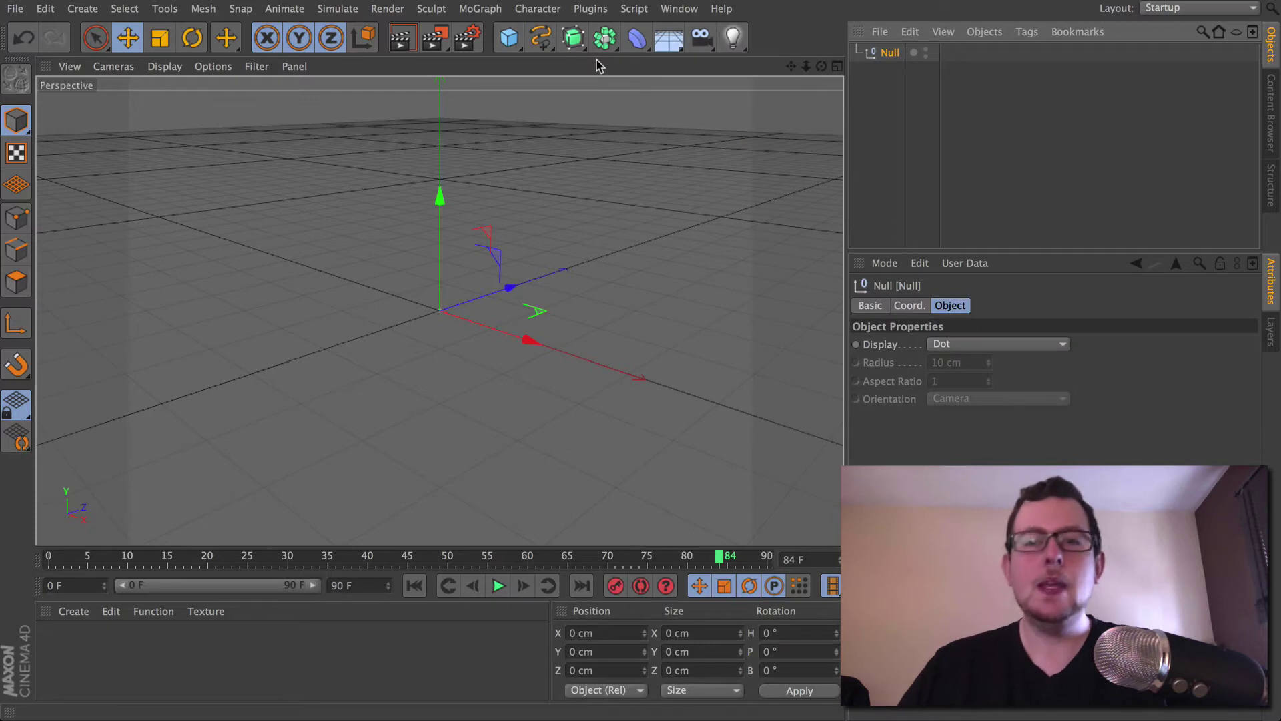
{"action": "left_click", "coordinate": [680, 9]}
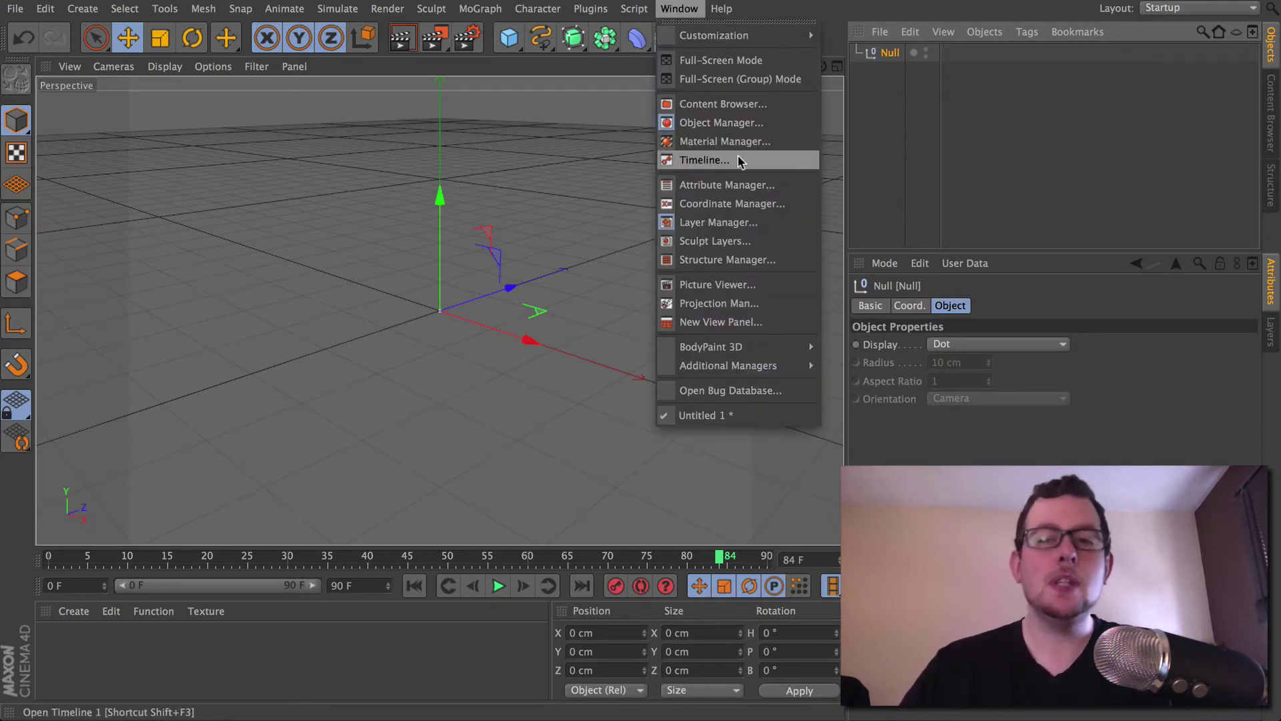
Open the Timeline window and drag the Null into it as a track.
{"action": "left_click", "coordinate": [704, 160]}
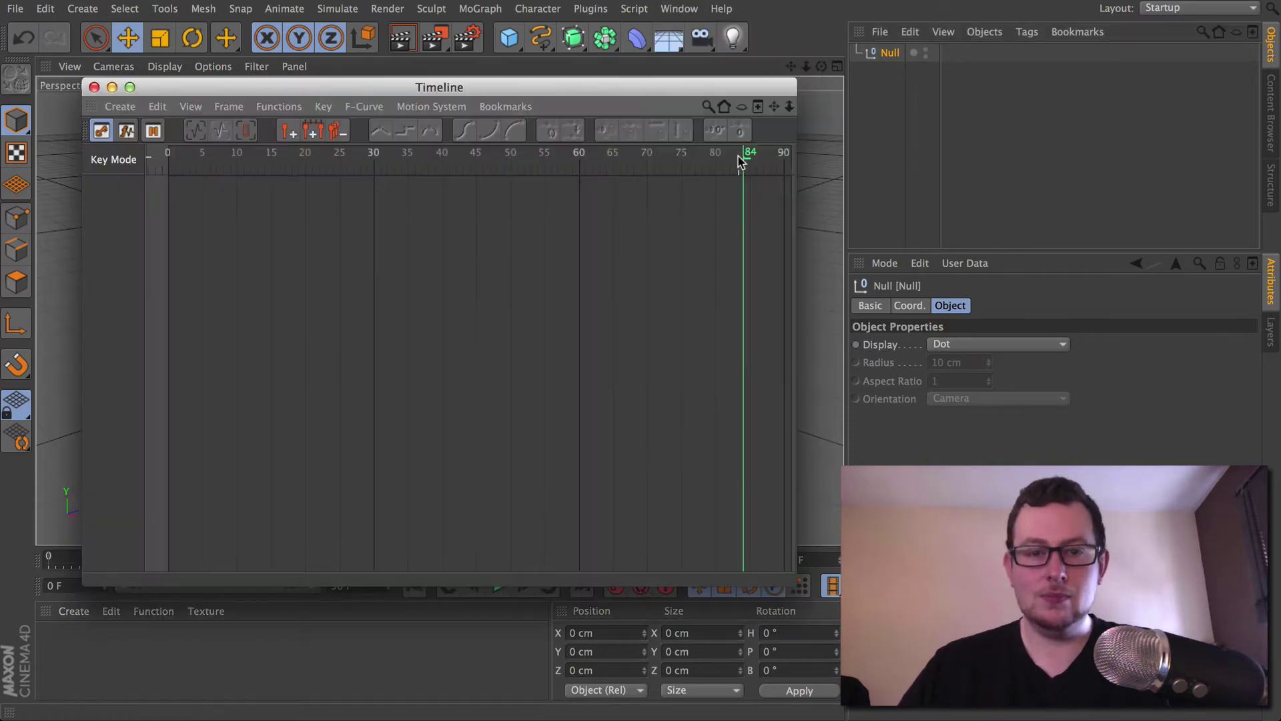
{"action": "left_click_drag", "start_coordinate": [429, 93], "coordinate": [450, 99]}
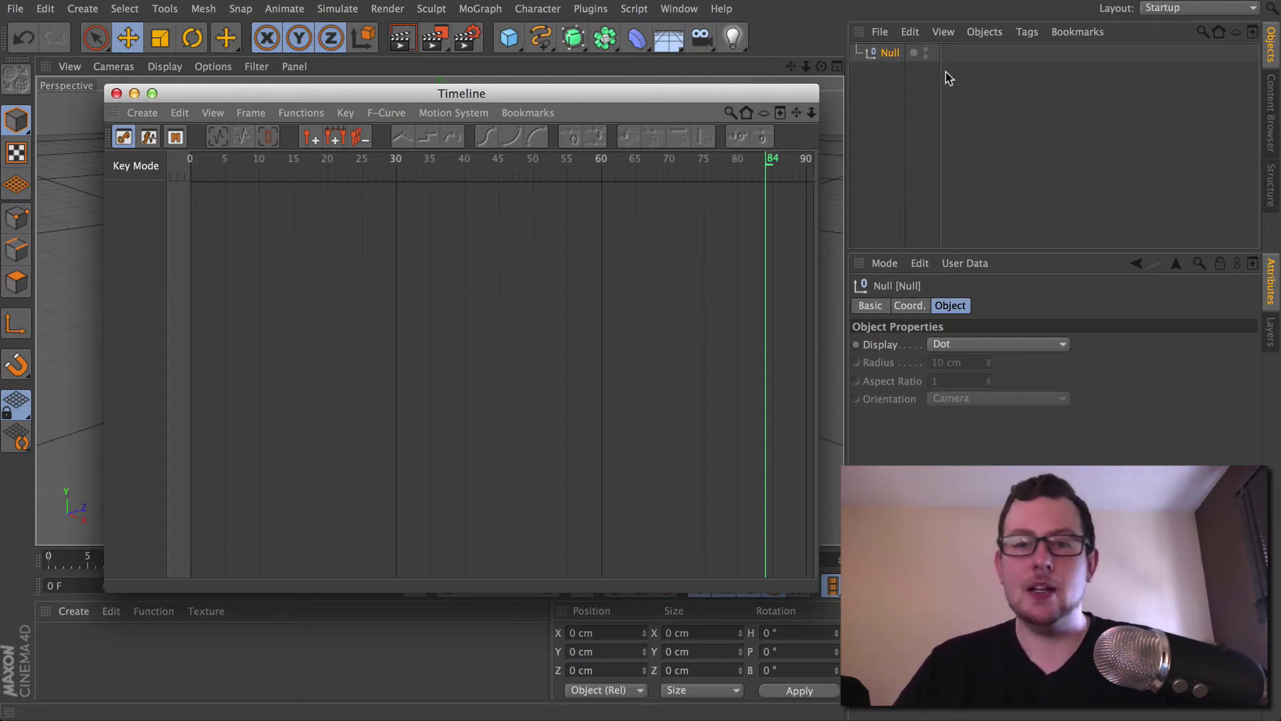
{"action": "left_click_drag", "start_coordinate": [891, 53], "coordinate": [124, 260]}
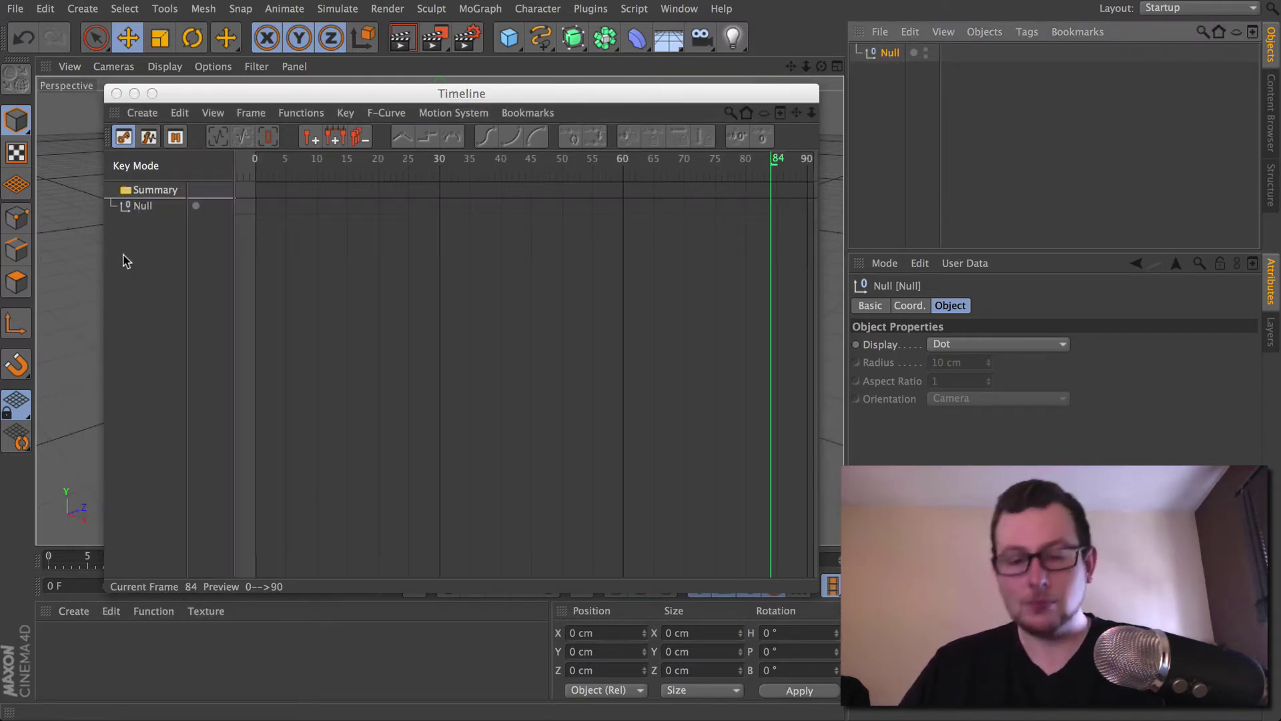
{"action": "left_click", "coordinate": [139, 207]}
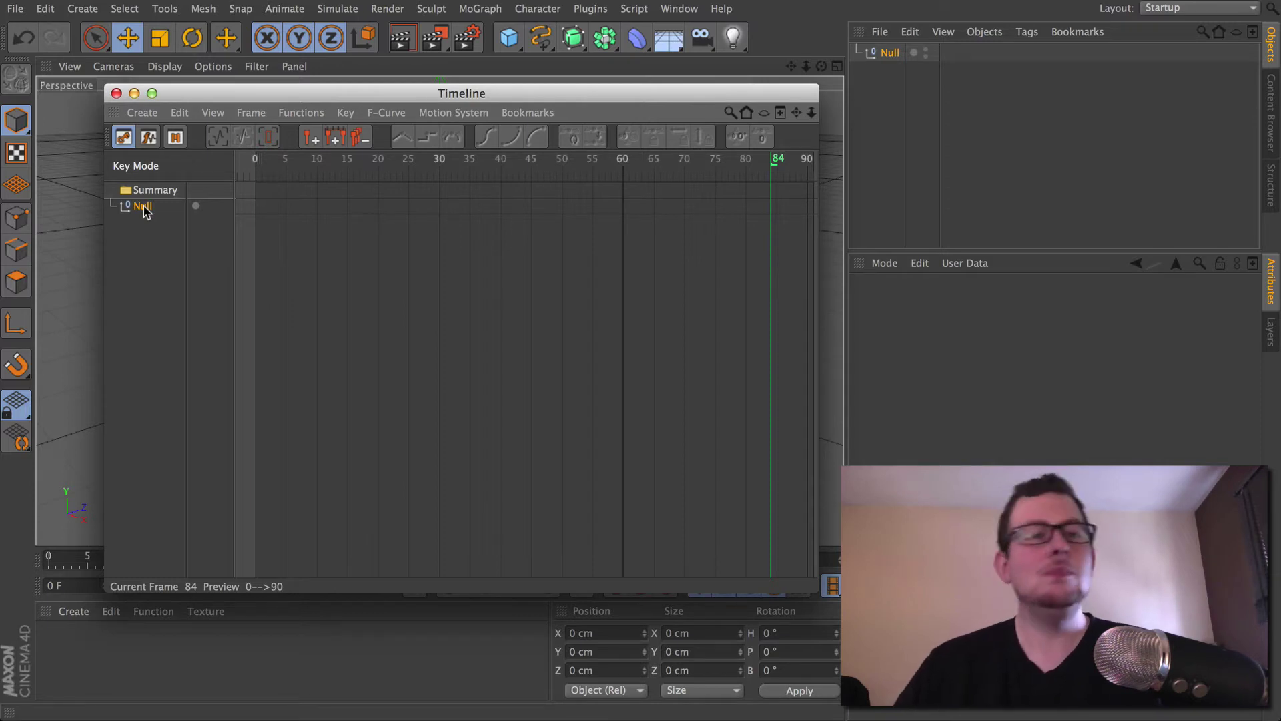
Add a Sound special track under the Null via Add Special Tracks.
{"action": "right_click", "coordinate": [144, 208]}
{"action": "mouse_move", "coordinate": [240, 220]}
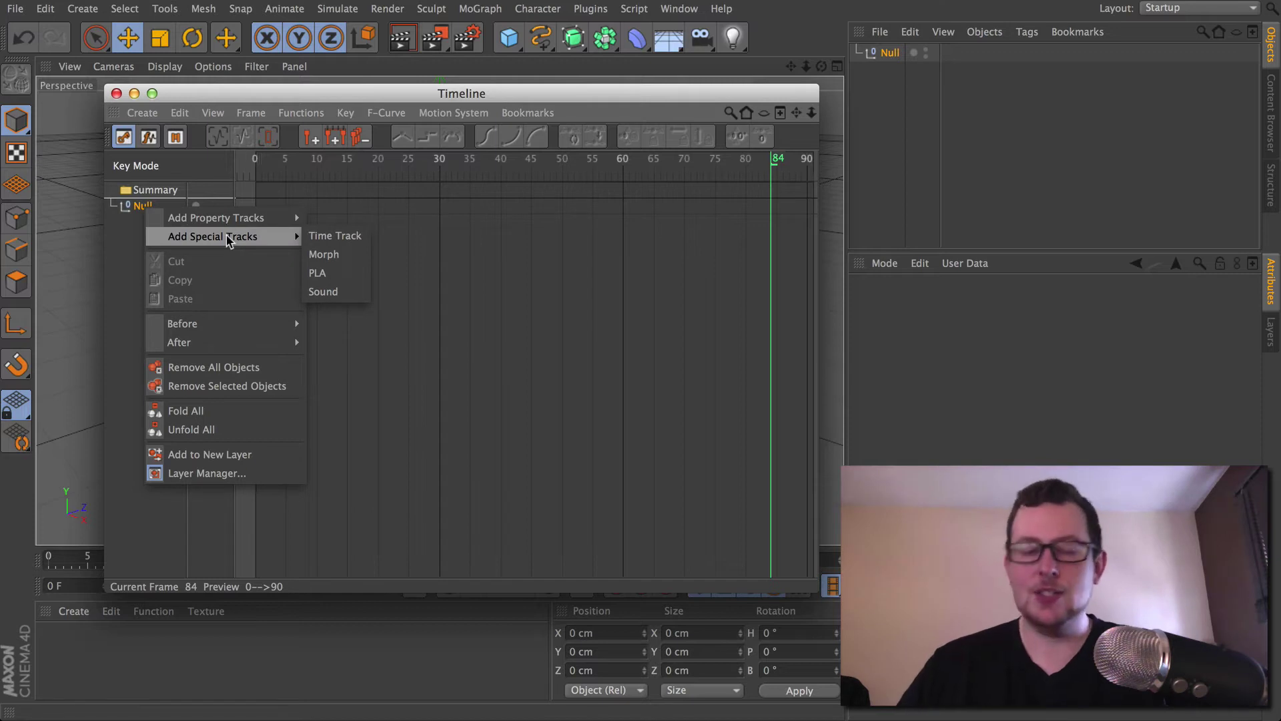
{"action": "left_click", "coordinate": [325, 292]}
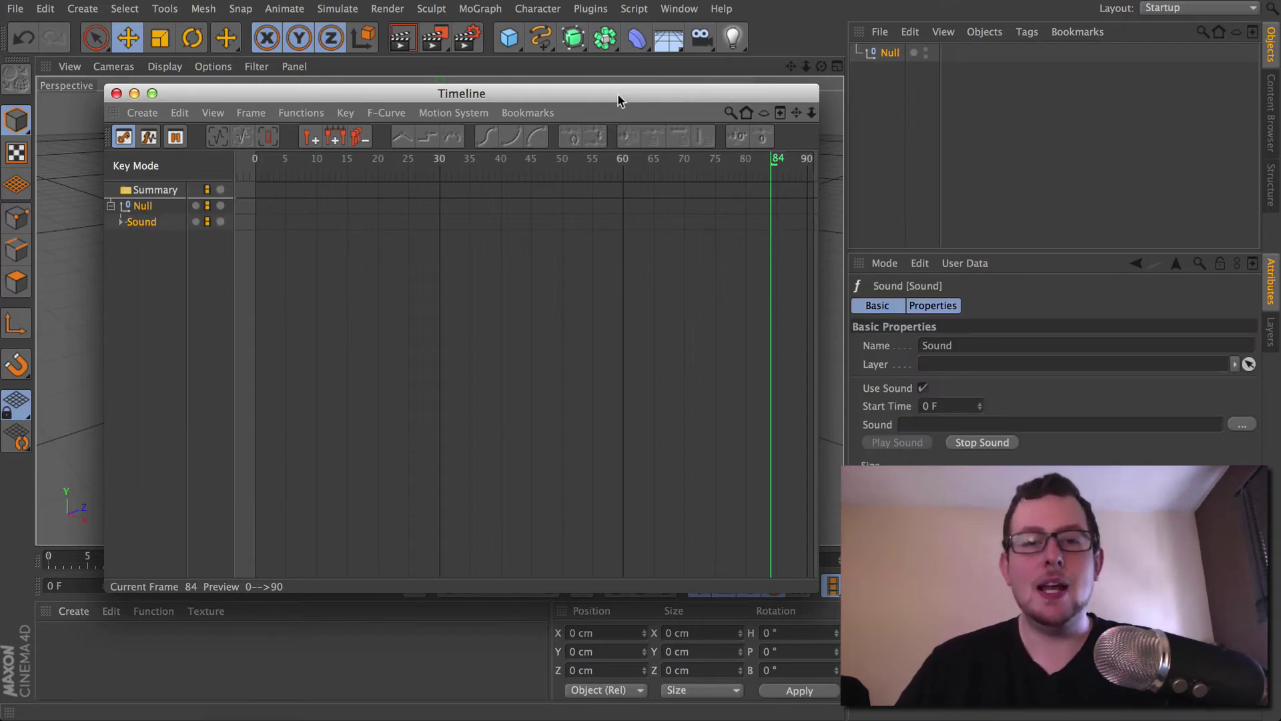
{"action": "left_click_drag", "start_coordinate": [618, 100], "coordinate": [598, 71]}
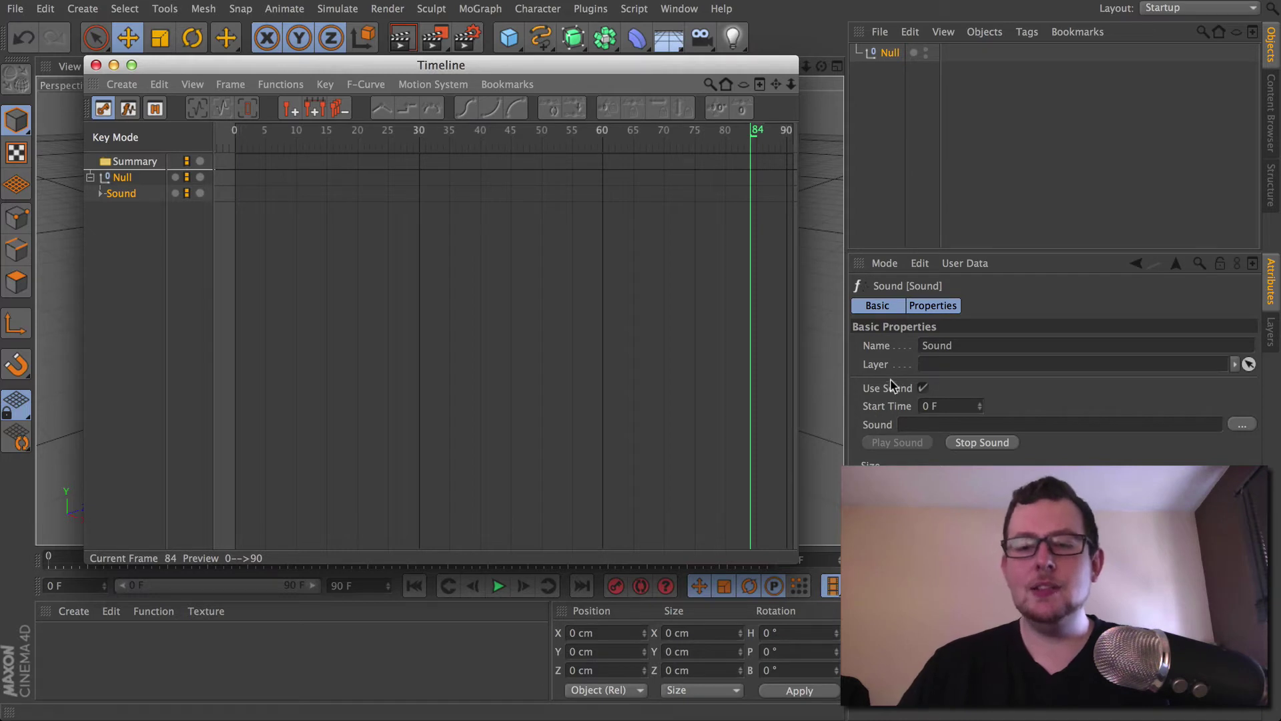
{"action": "left_click", "coordinate": [878, 425]}
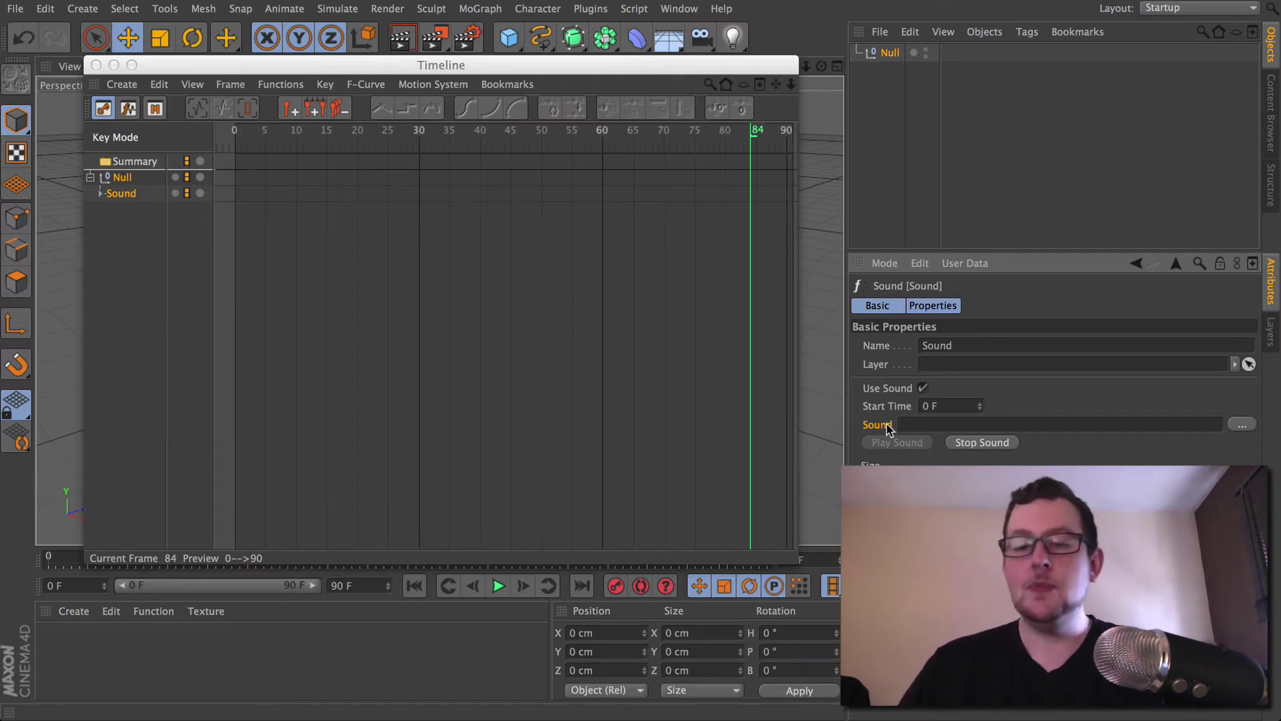
Load American Dream.wav from Training > C4D Stuff > Music into the Sound track.
{"action": "left_click", "coordinate": [1242, 424]}
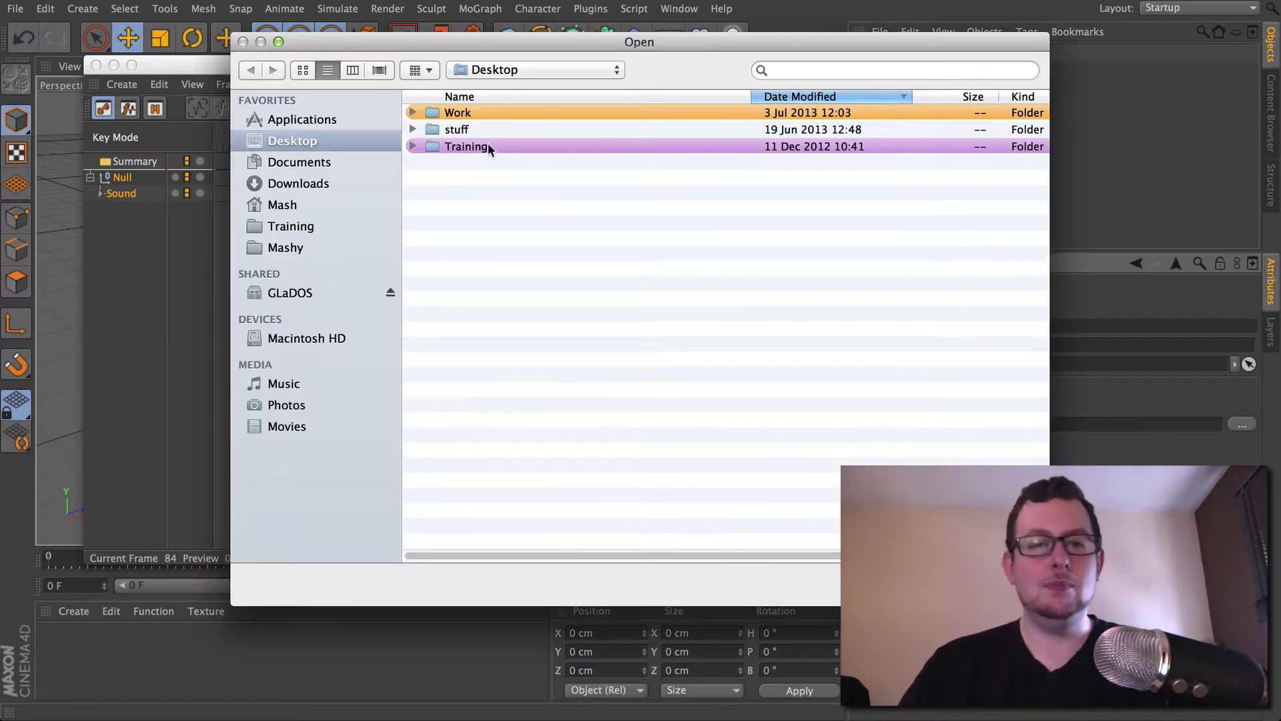
{"action": "double_click", "coordinate": [462, 147]}
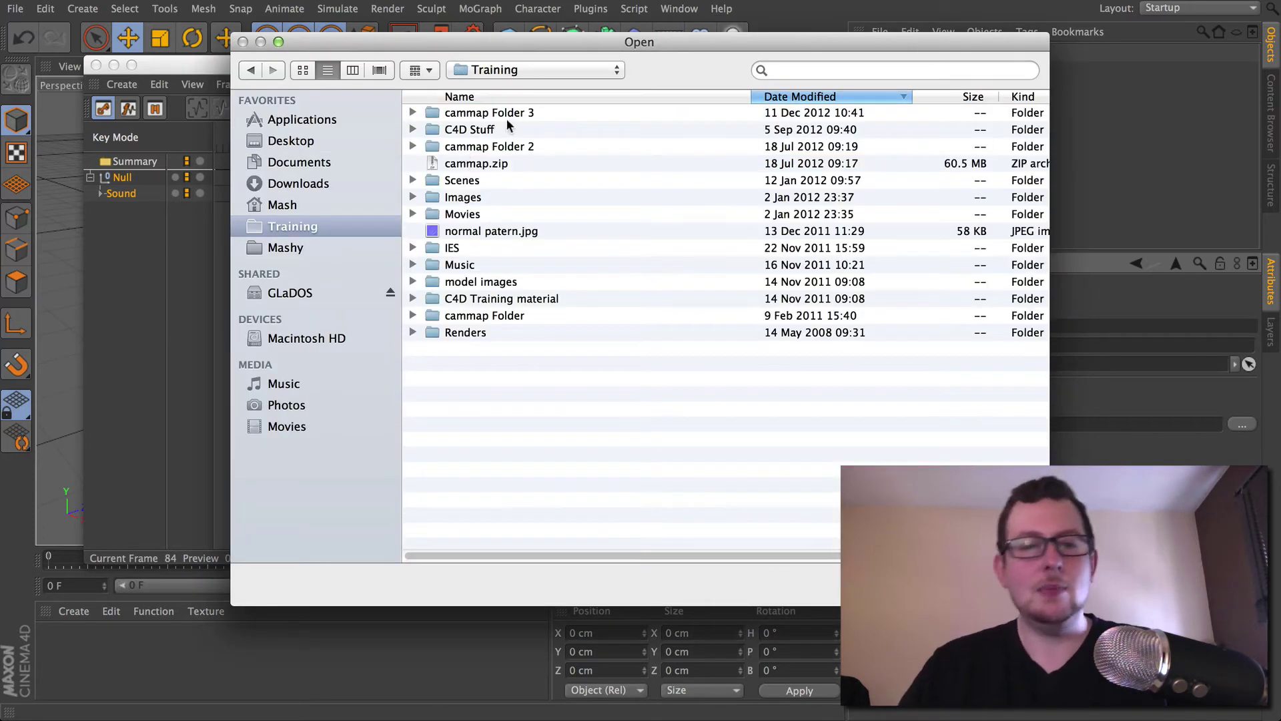
{"action": "double_click", "coordinate": [462, 128]}
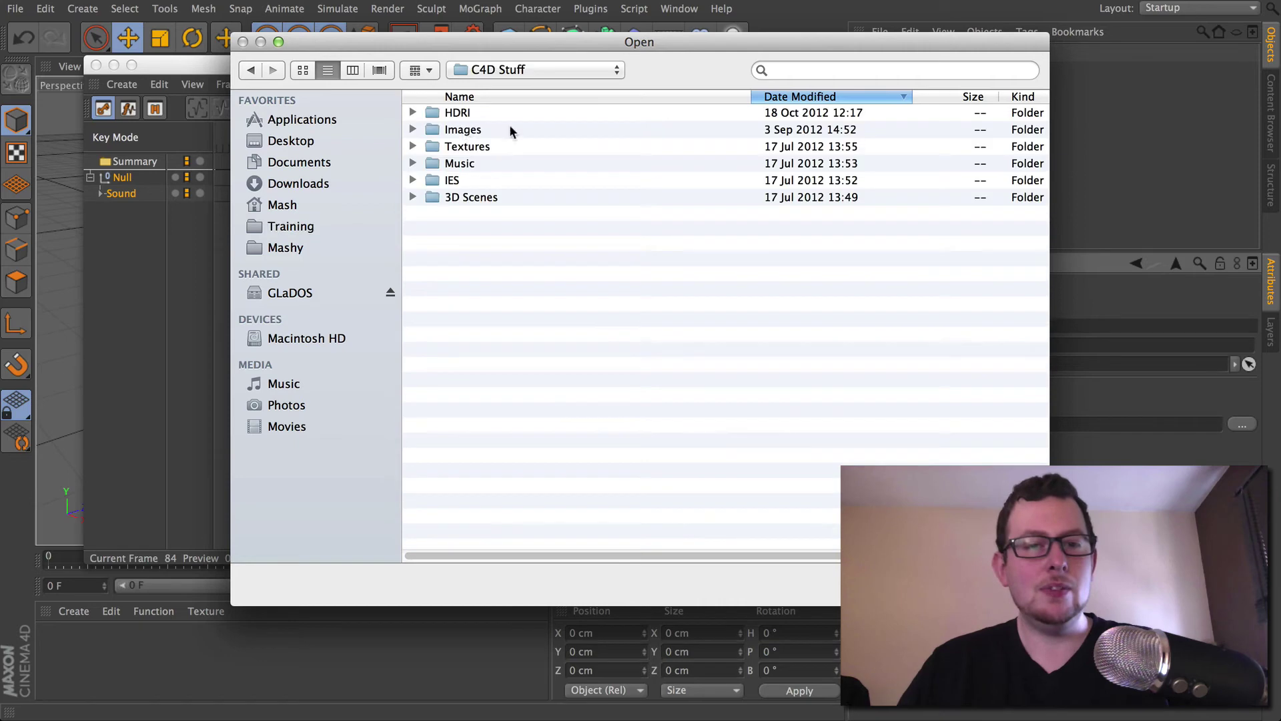
{"action": "double_click", "coordinate": [462, 163]}
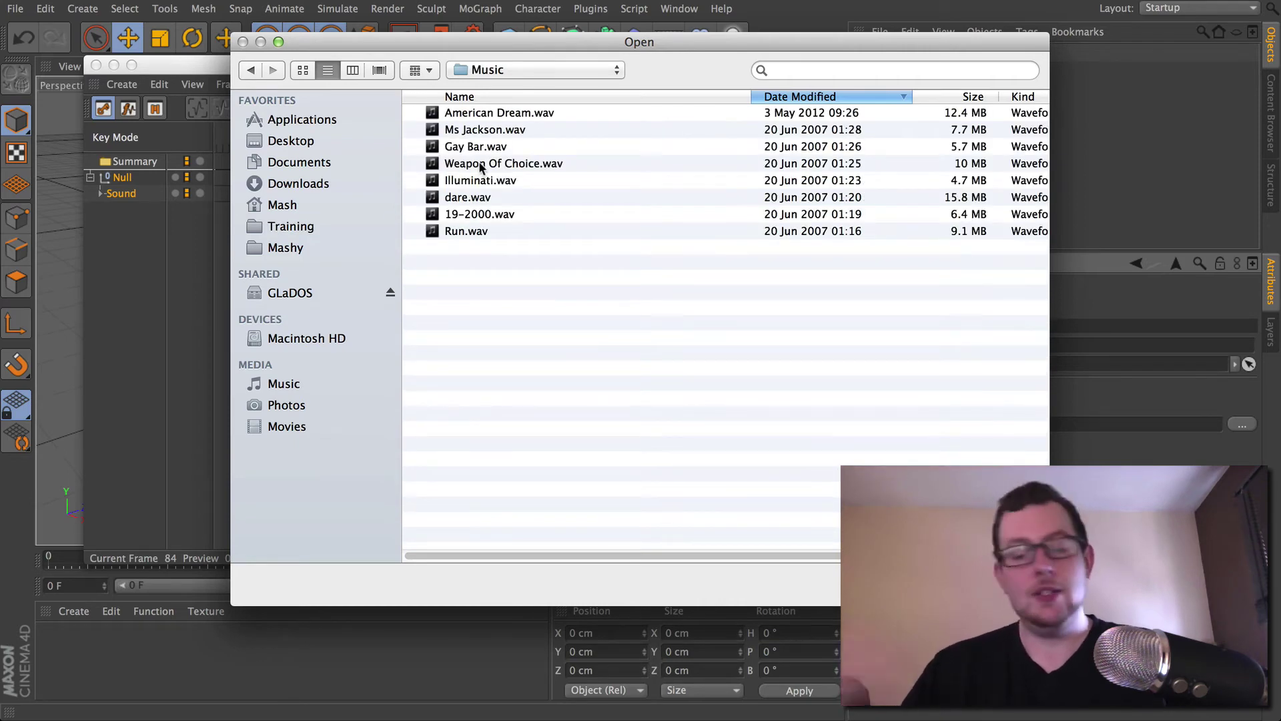
{"action": "double_click", "coordinate": [493, 113]}
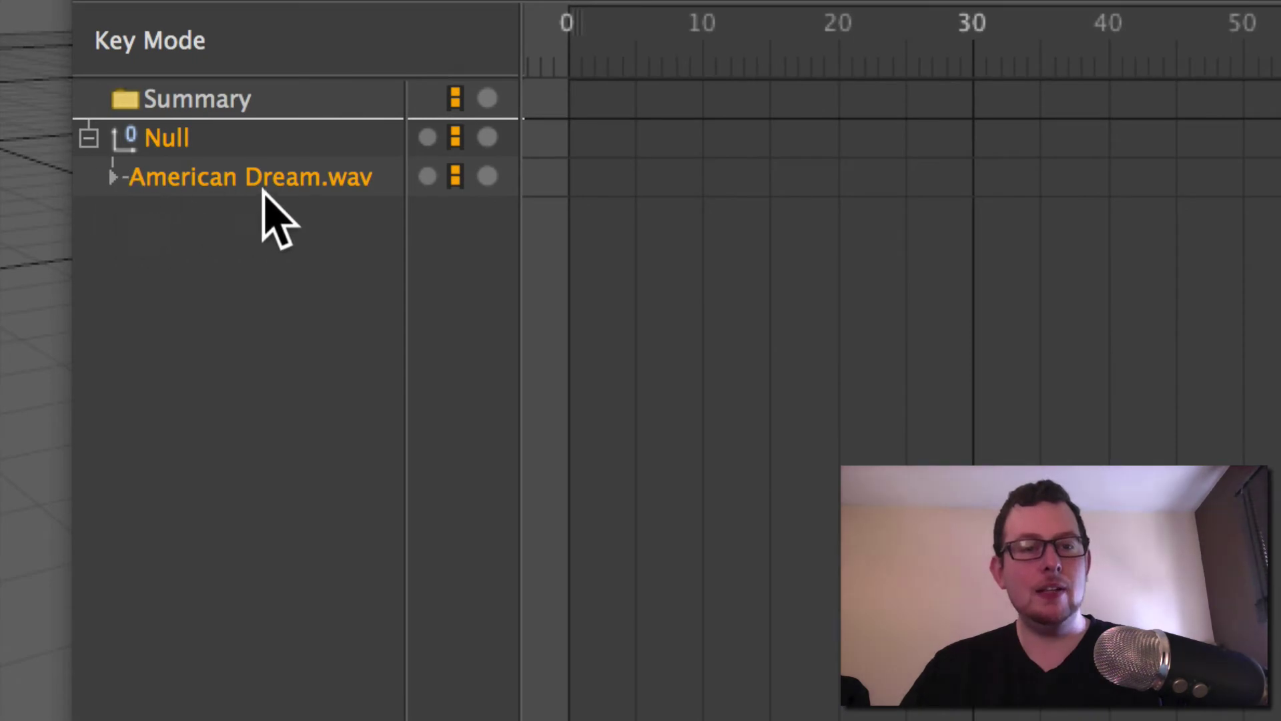
Show the sound track's waveform, play the soundtrack, and pause it at frame 66.
{"action": "left_click", "coordinate": [113, 178]}
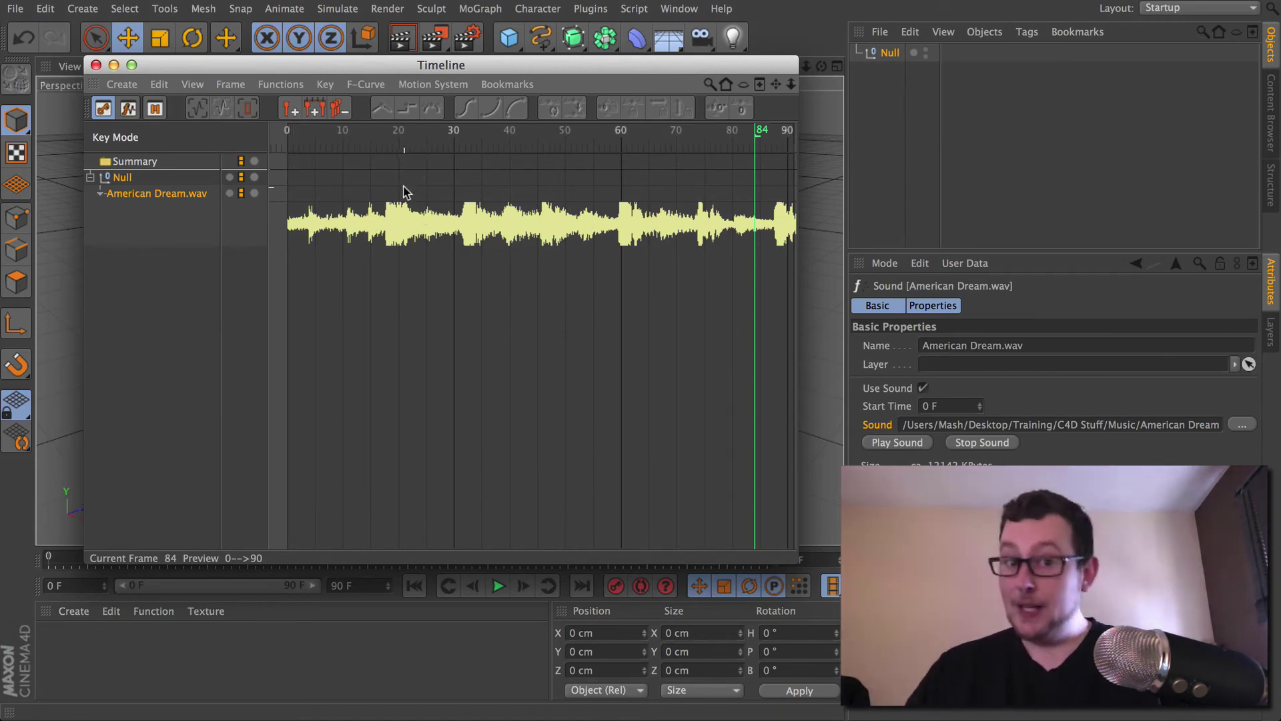
{"action": "left_click", "coordinate": [499, 587]}
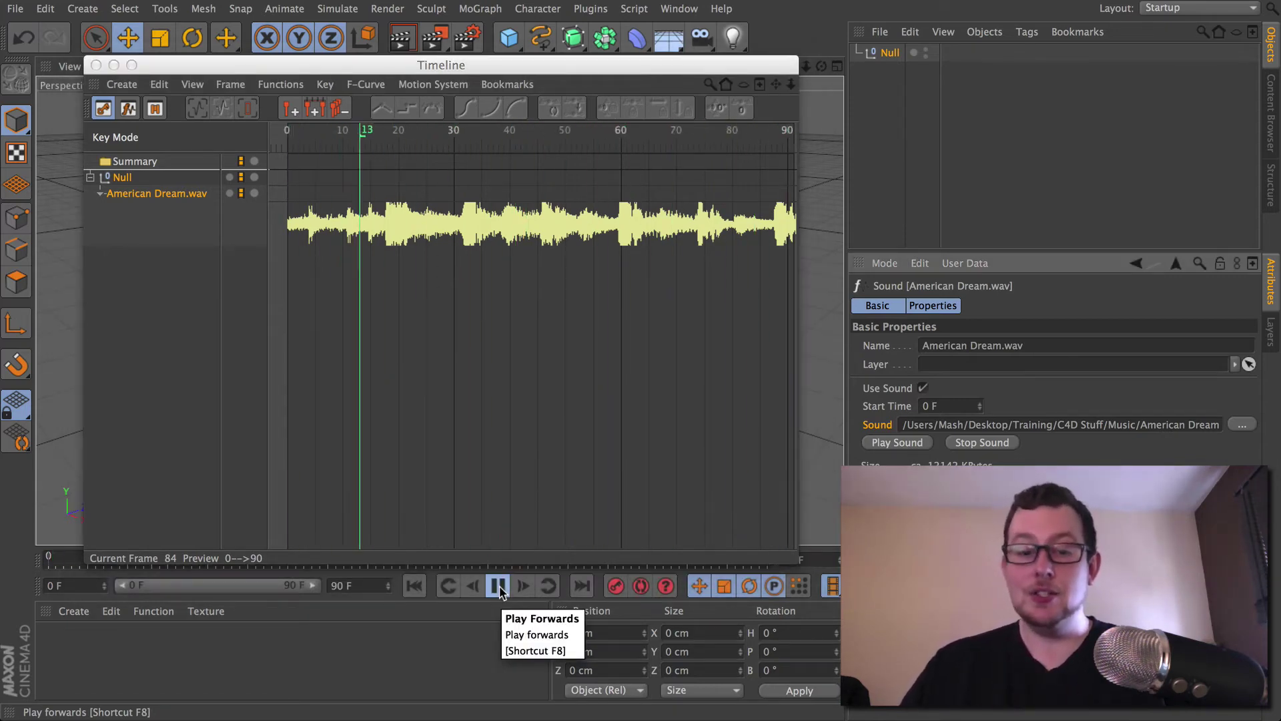
{"action": "left_click", "coordinate": [499, 586]}
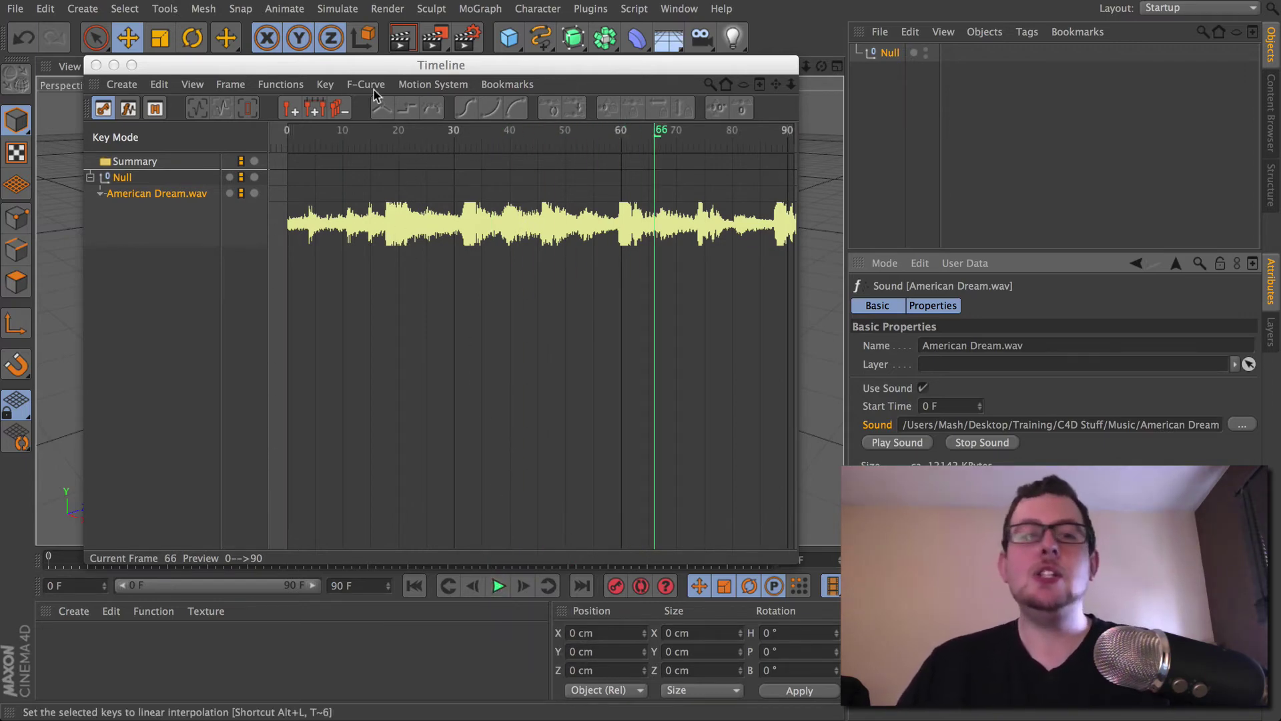
{"action": "left_click", "coordinate": [284, 9]}
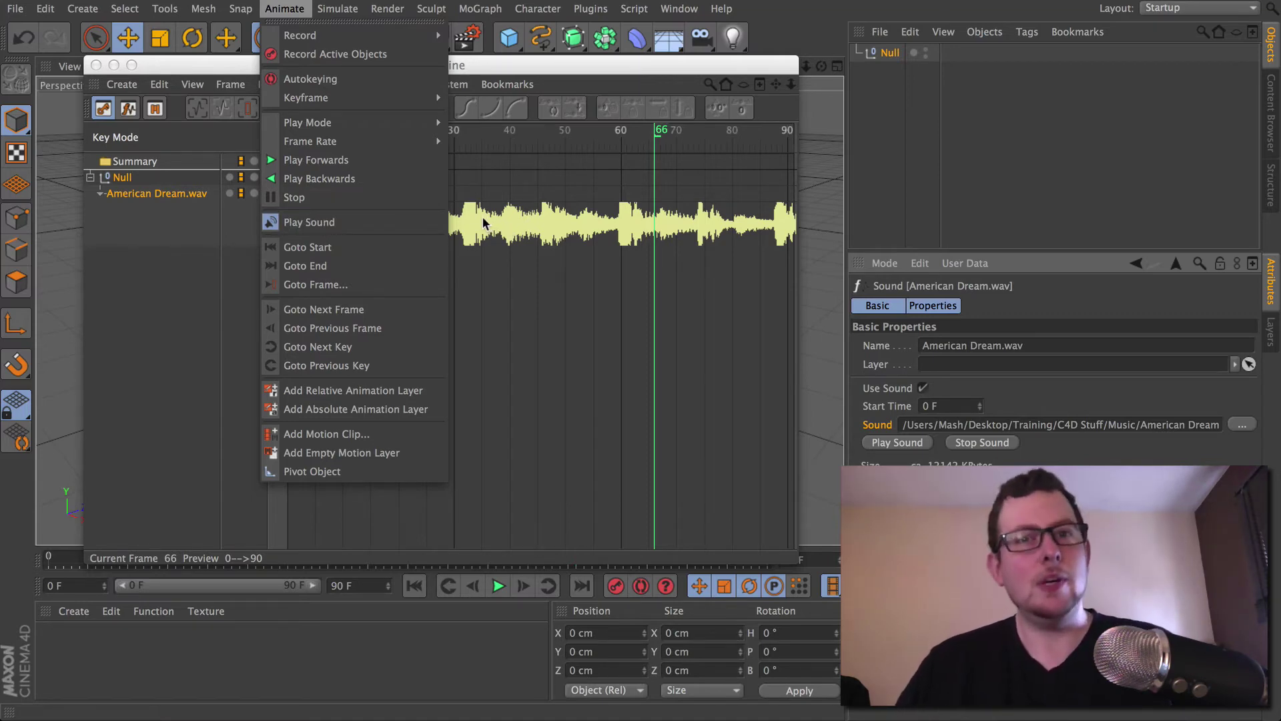
Open Render Settings, showing 800 x 600 at 30 fps over frames 0 to 90.
{"action": "left_click", "coordinate": [292, 10]}
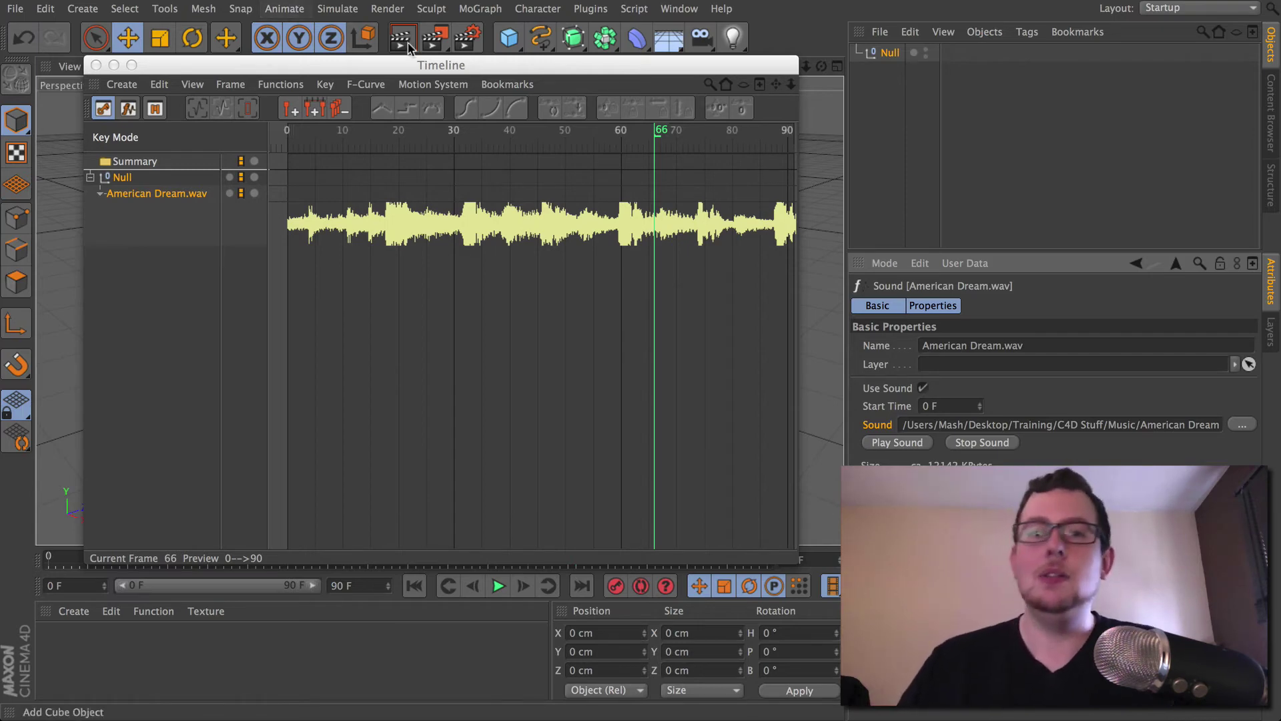
{"action": "left_click", "coordinate": [468, 40]}
Review the Save page and keep the Output frame range at All Frames.
{"action": "left_click_drag", "start_coordinate": [401, 65], "coordinate": [463, 60]}
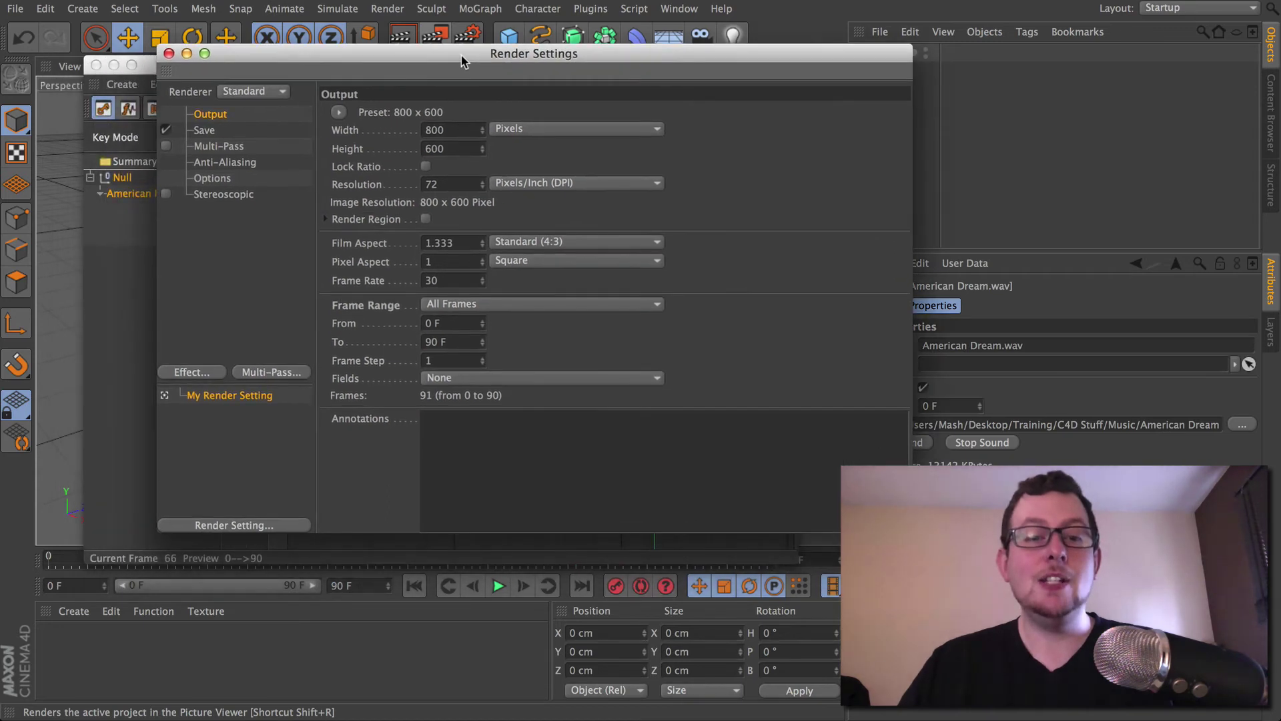
{"action": "left_click", "coordinate": [209, 130]}
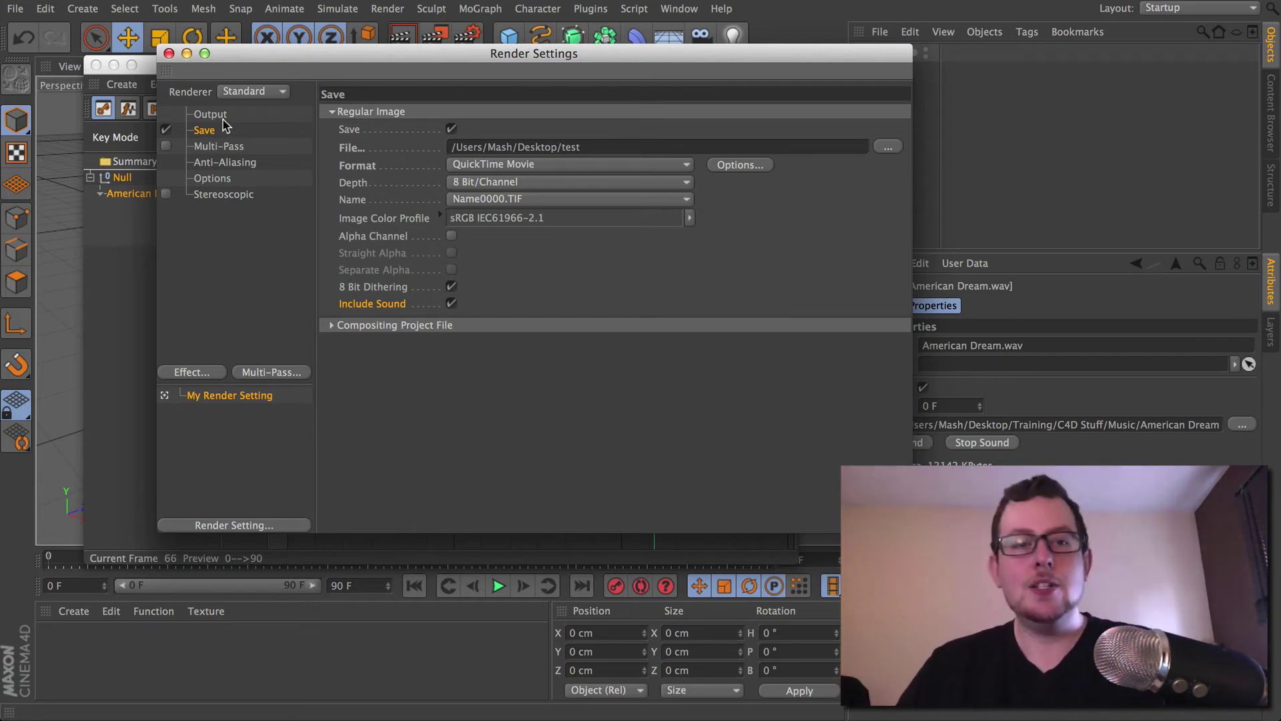
{"action": "left_click", "coordinate": [213, 115]}
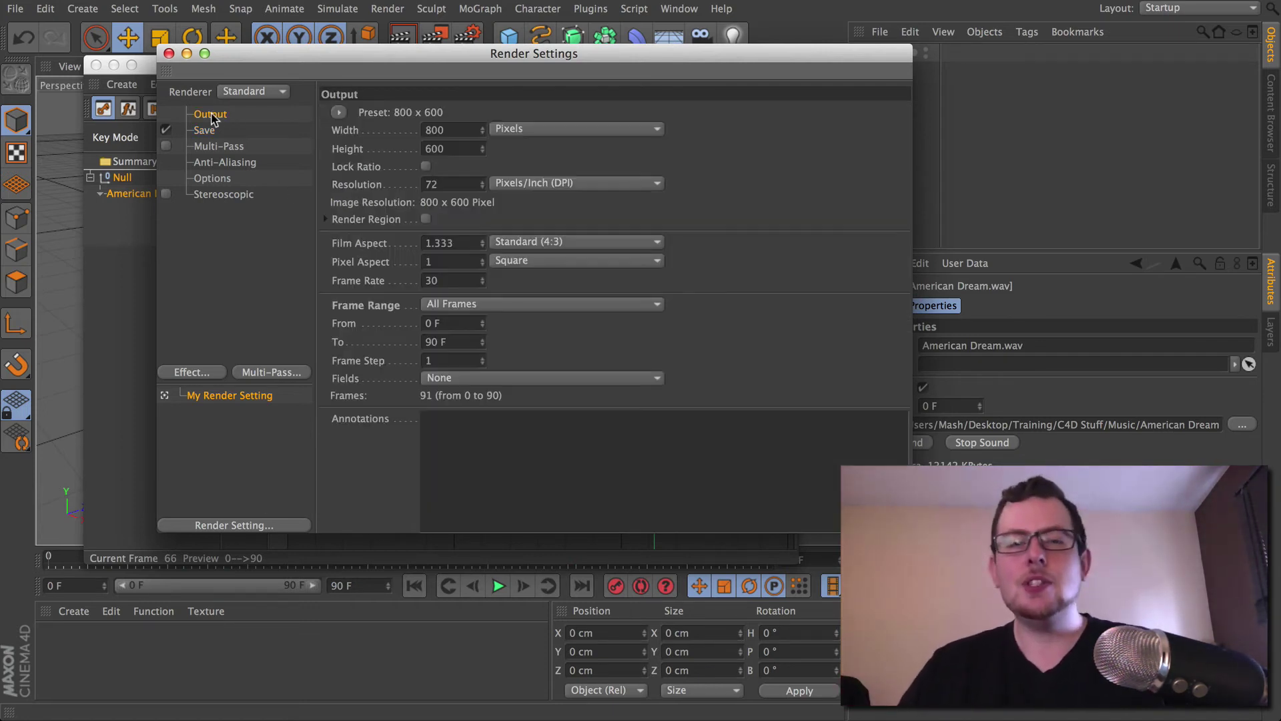
{"action": "left_click", "coordinate": [461, 304]}
{"action": "left_click", "coordinate": [451, 359]}
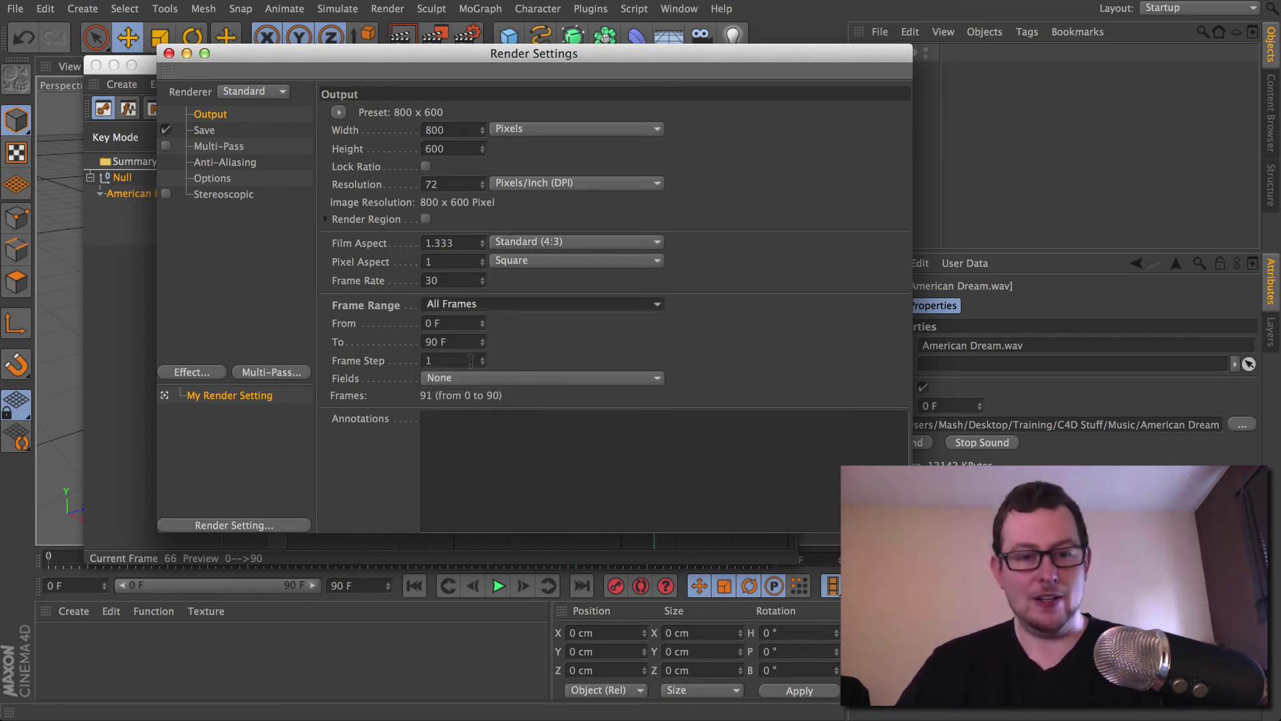
Keep QuickTime Movie as the output format with Include Sound, then close Render Settings.
{"action": "left_click", "coordinate": [210, 132]}
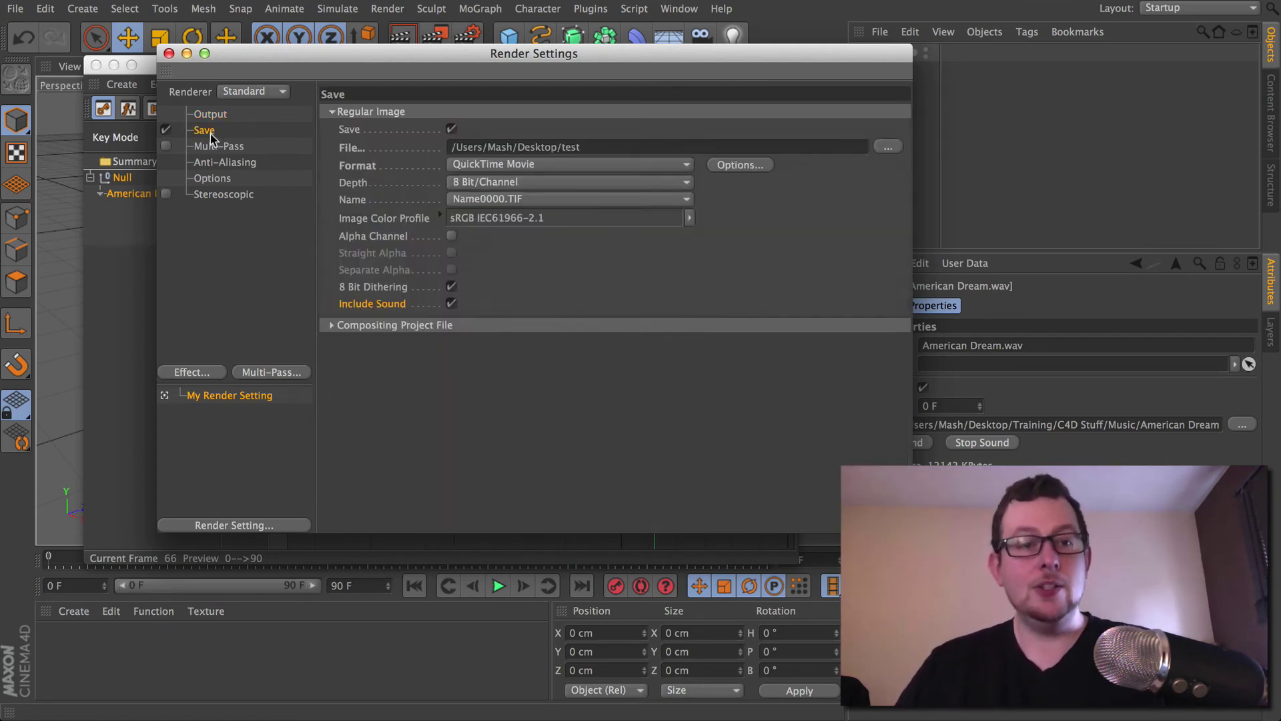
{"action": "left_click", "coordinate": [561, 165]}
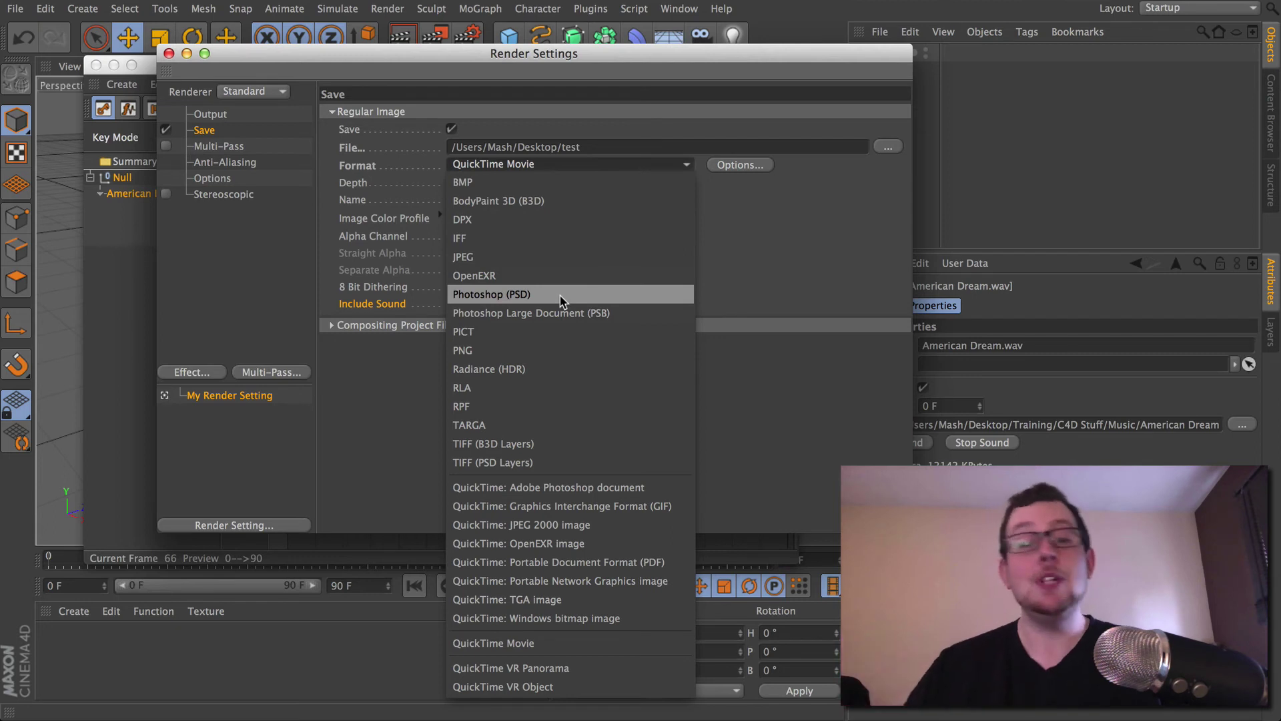
{"action": "left_click", "coordinate": [571, 637]}
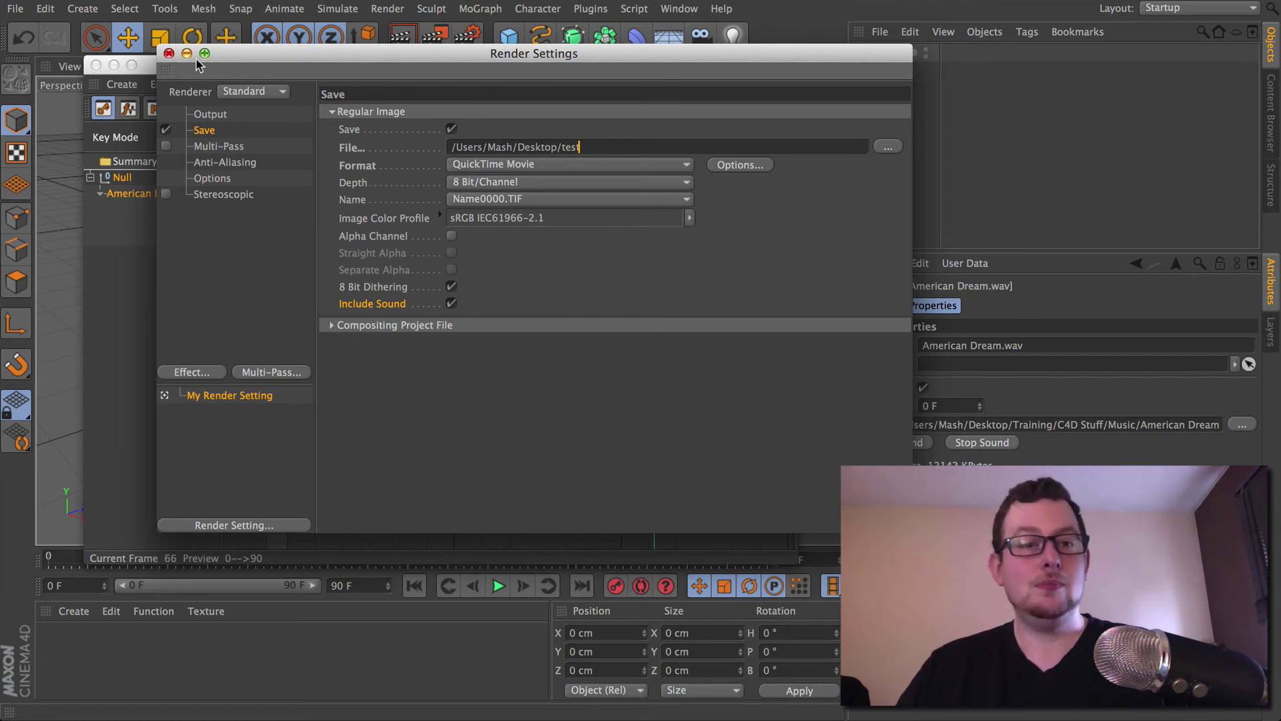
{"action": "left_click", "coordinate": [169, 53]}
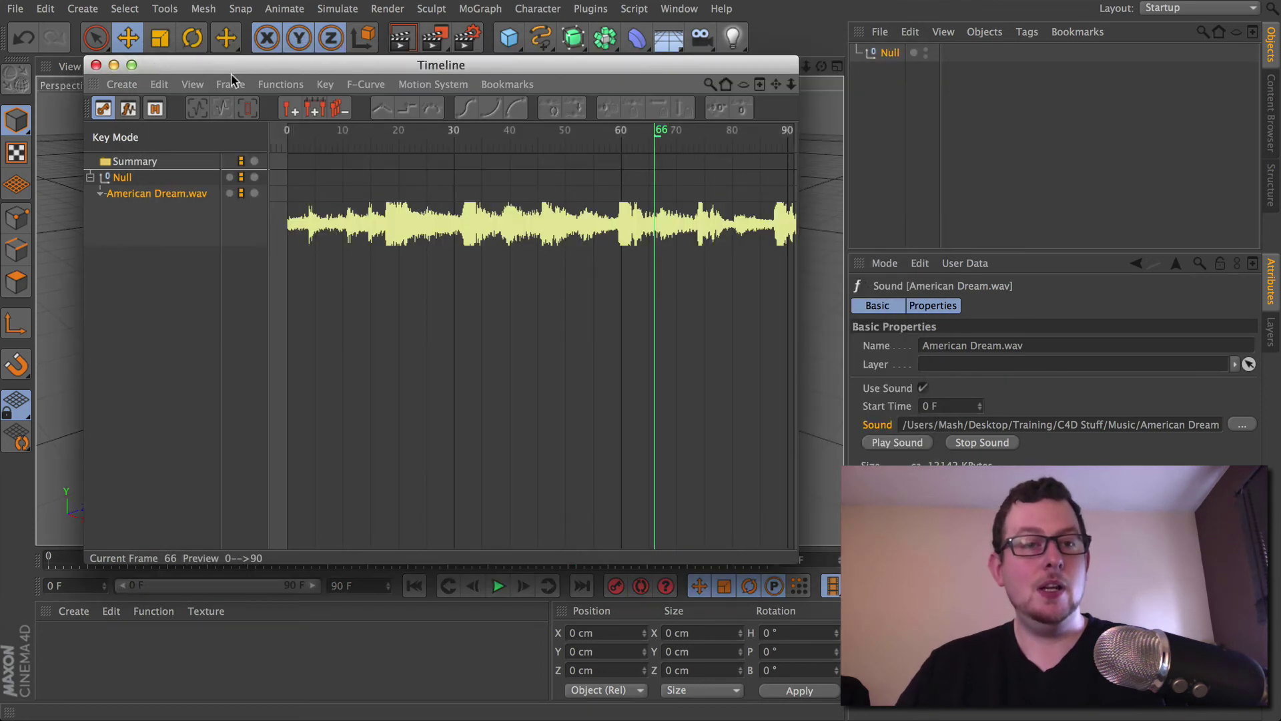
Render to the Picture Viewer, scrub back to frame 28, and open a new Finder window.
{"action": "left_click", "coordinate": [434, 37]}
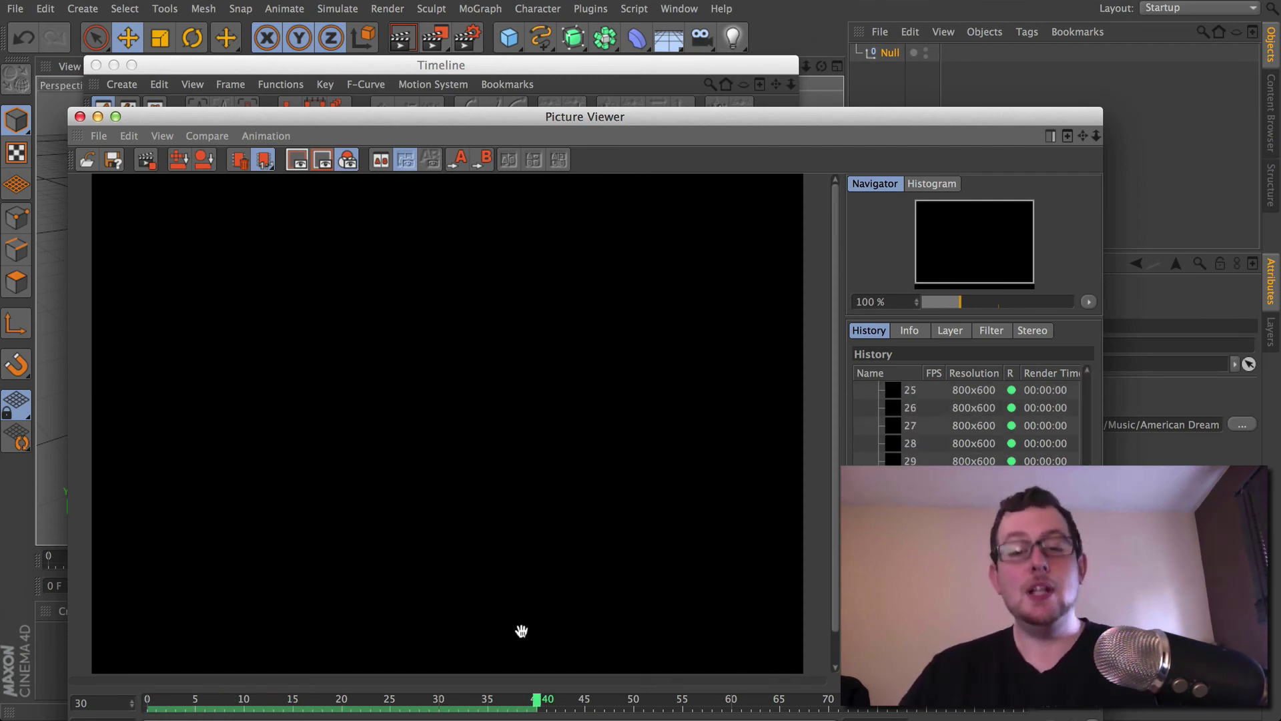
{"action": "left_click_drag", "start_coordinate": [651, 702], "coordinate": [472, 707]}
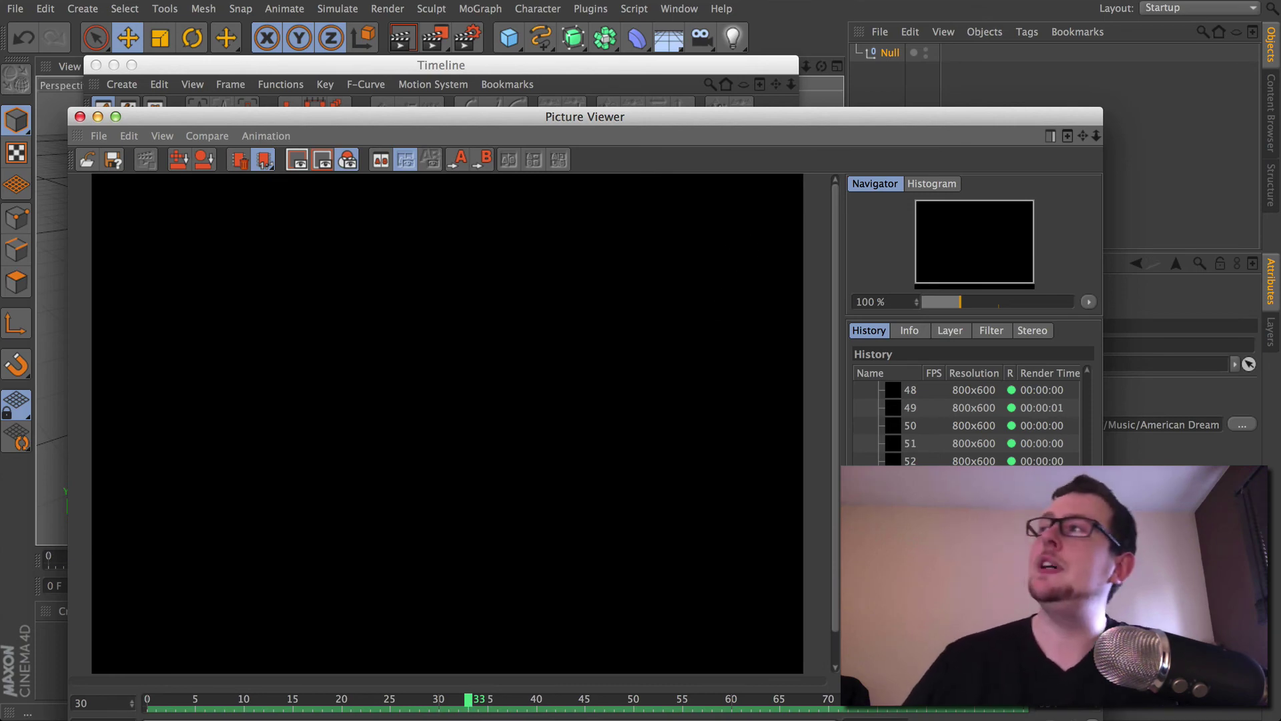
{"action": "key", "text": "super+n"}
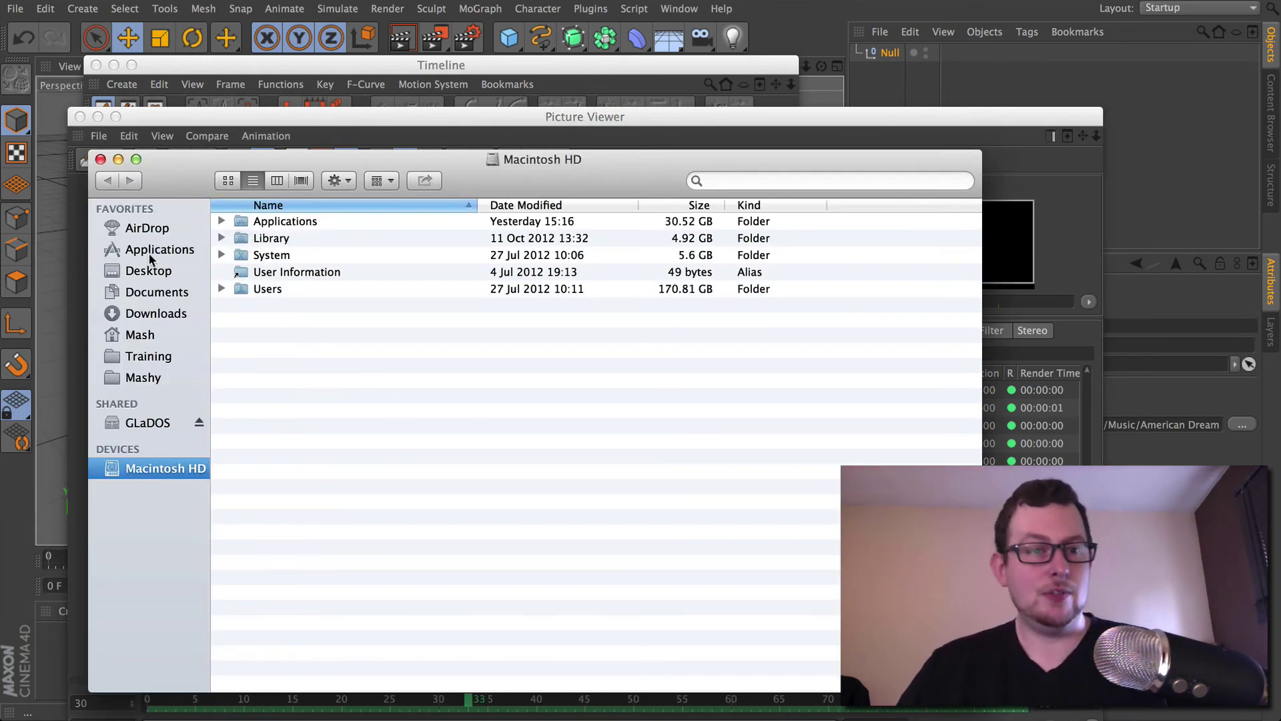
Open test.mov from the Desktop, play it to check its sound, then close it.
{"action": "left_click", "coordinate": [141, 272]}
{"action": "double_click", "coordinate": [262, 239]}
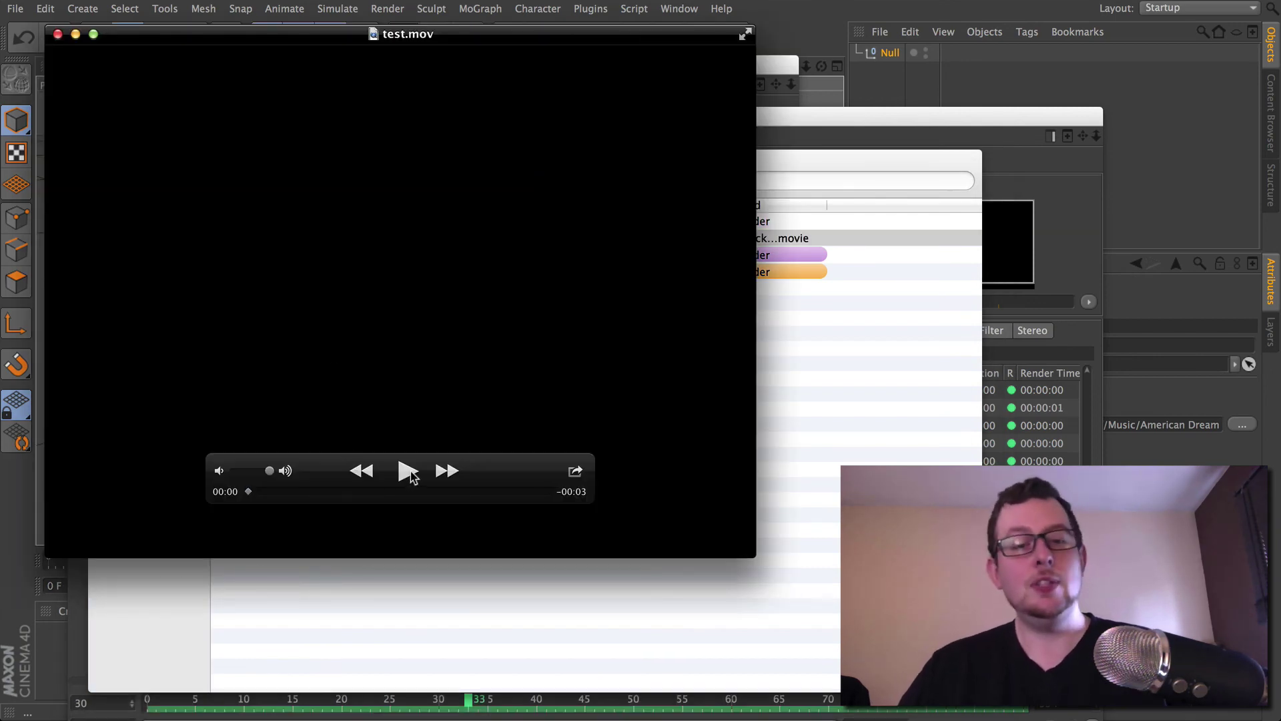
{"action": "left_click", "coordinate": [408, 472]}
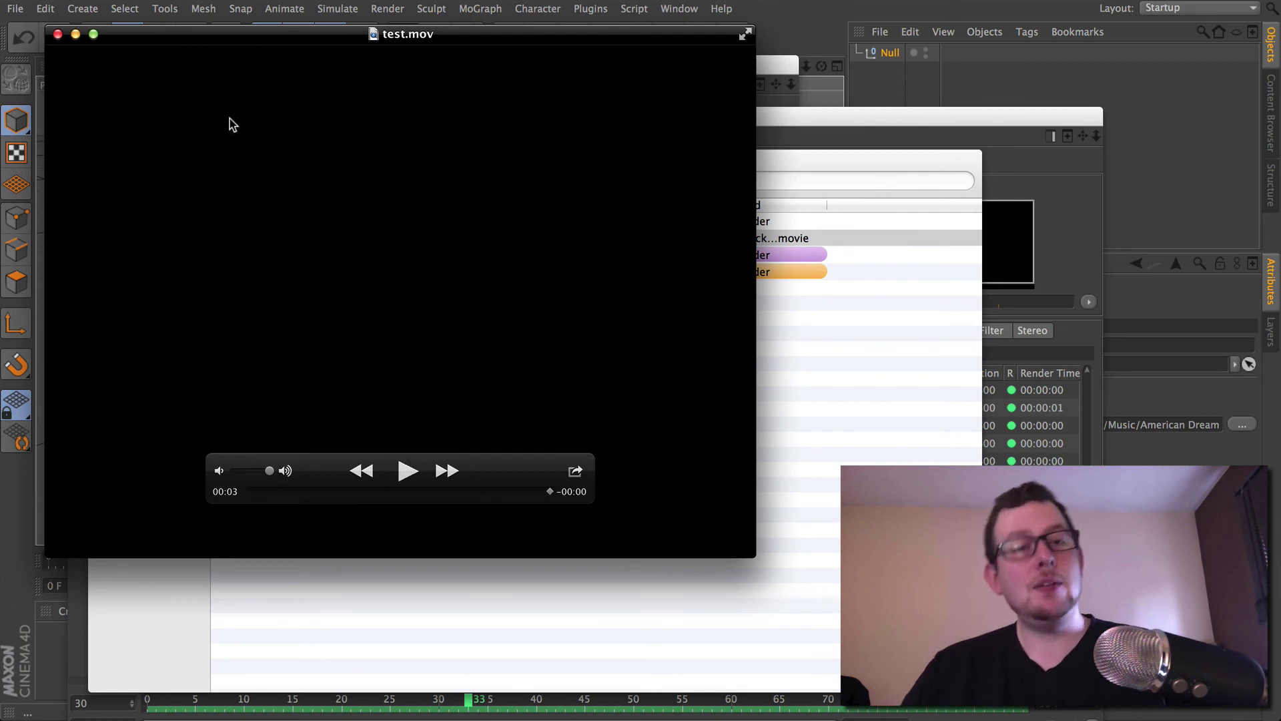
{"action": "left_click", "coordinate": [57, 34]}
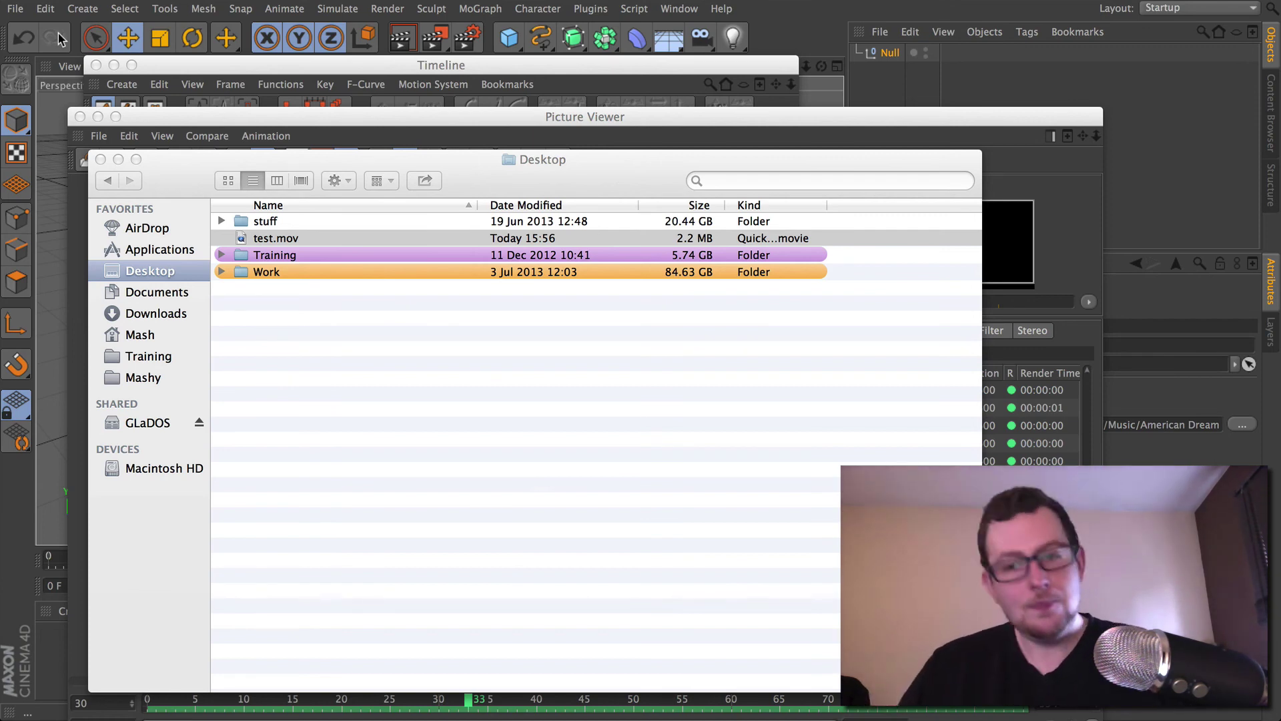
Return to Cinema 4D, close the Timeline, and move the Picture Viewer fully into view.
{"action": "left_click", "coordinate": [465, 125]}
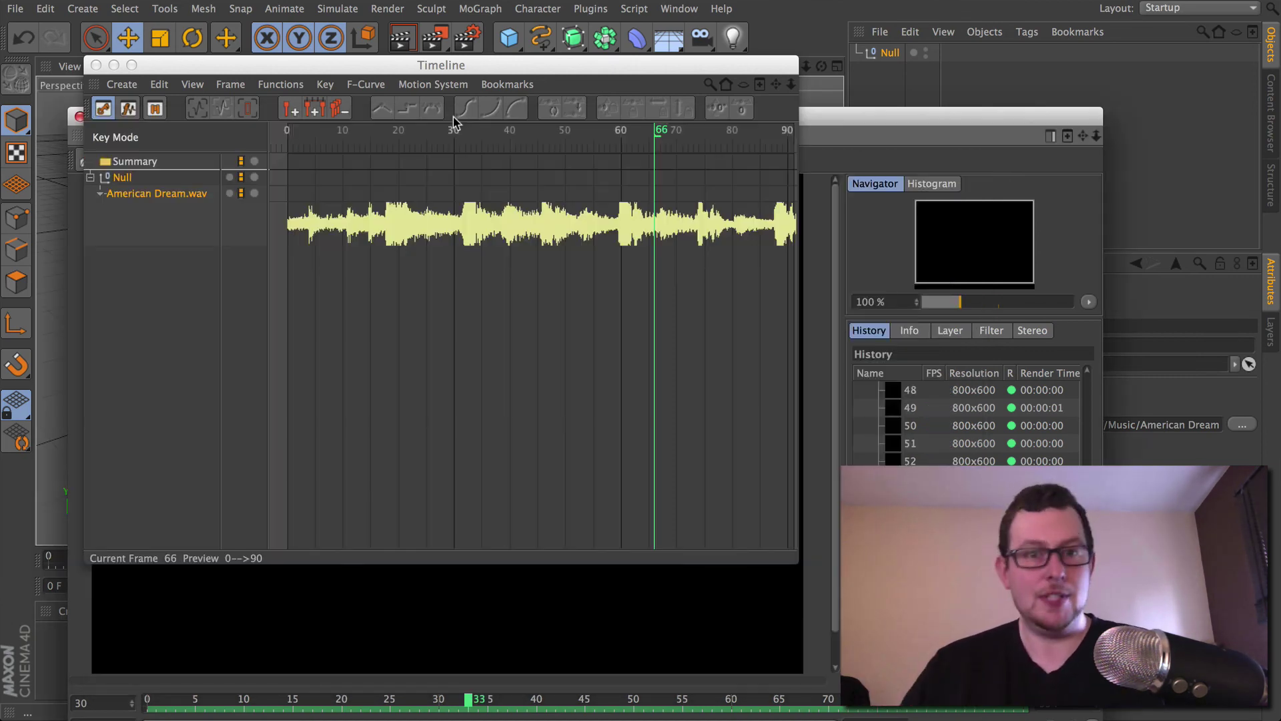
{"action": "left_click", "coordinate": [95, 65]}
{"action": "left_click_drag", "start_coordinate": [471, 111], "coordinate": [466, 53]}
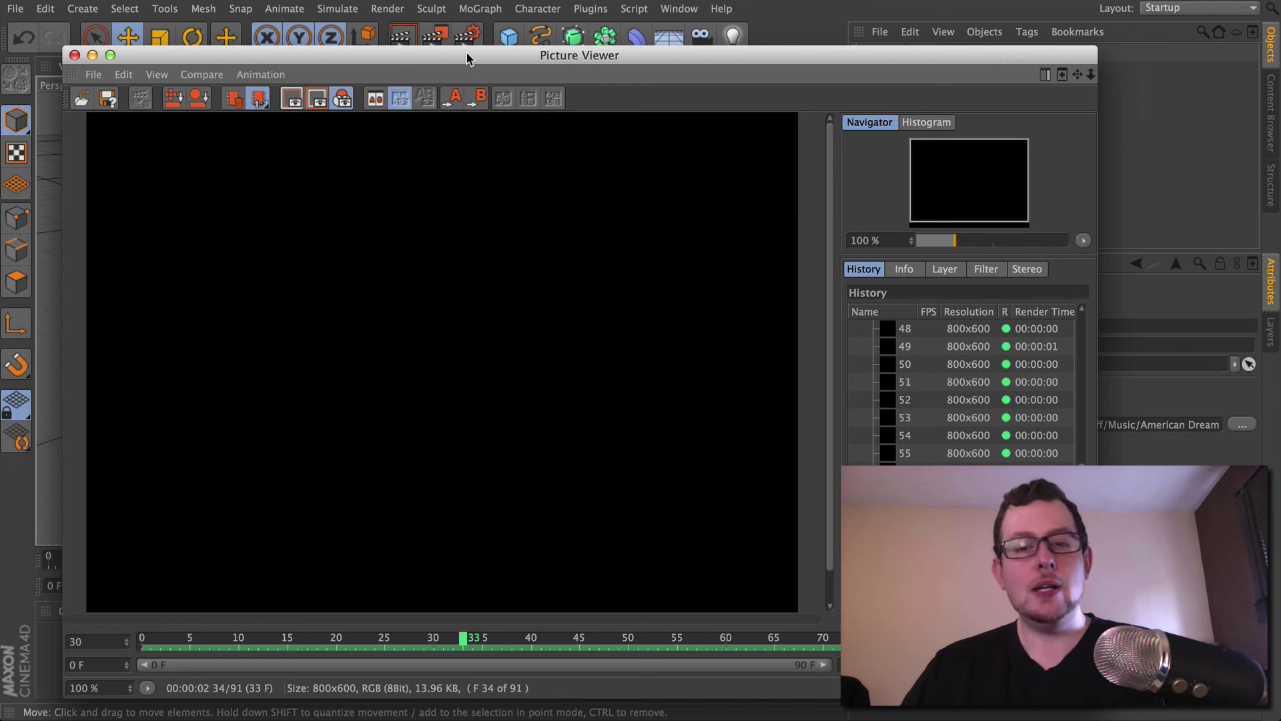